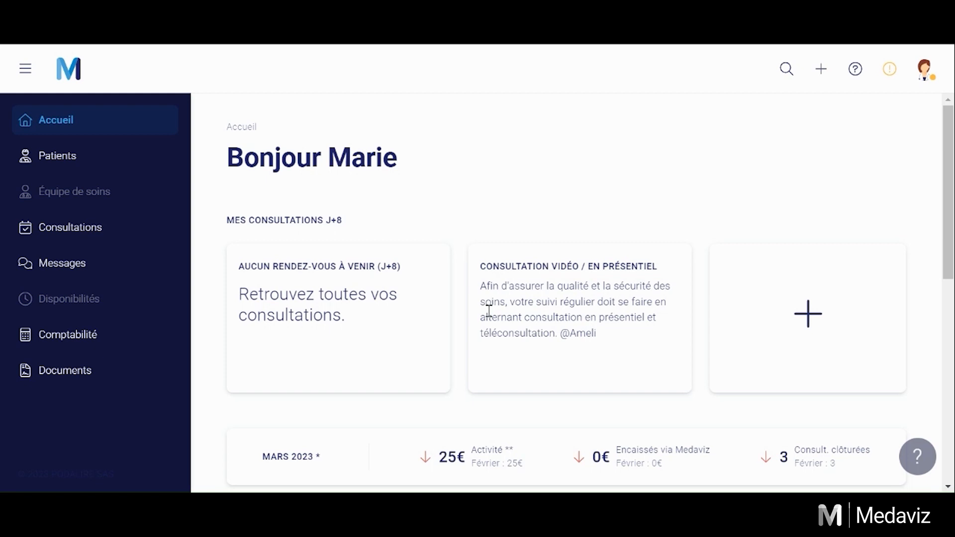
Step: Check the account menu, then open the '+' Ajouter dropdown offering Patient and Consultation
left_click(927, 68)
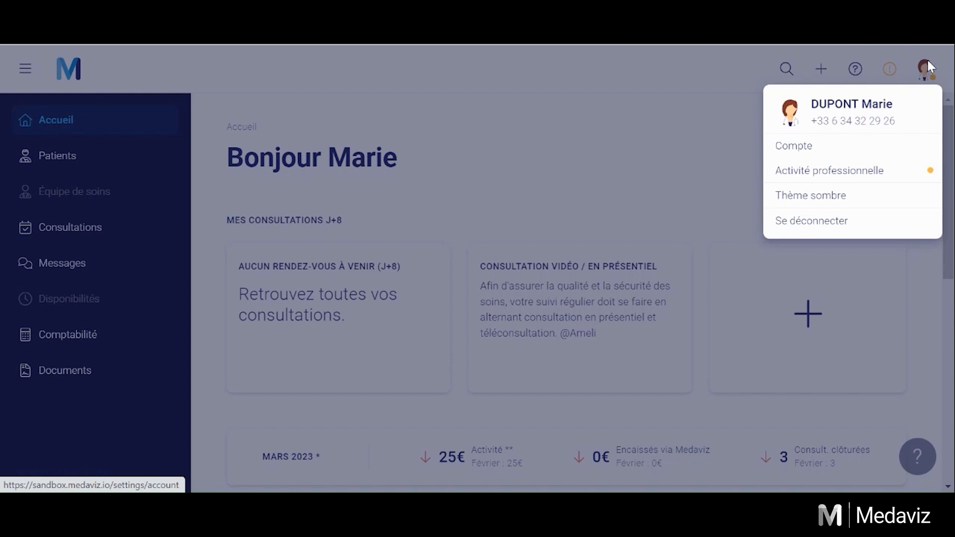
left_click(926, 60)
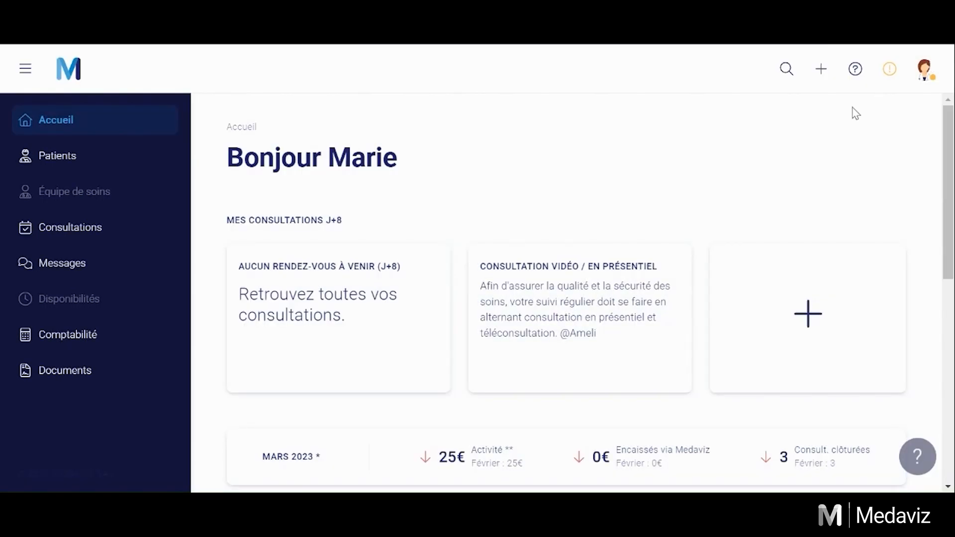
left_click(822, 69)
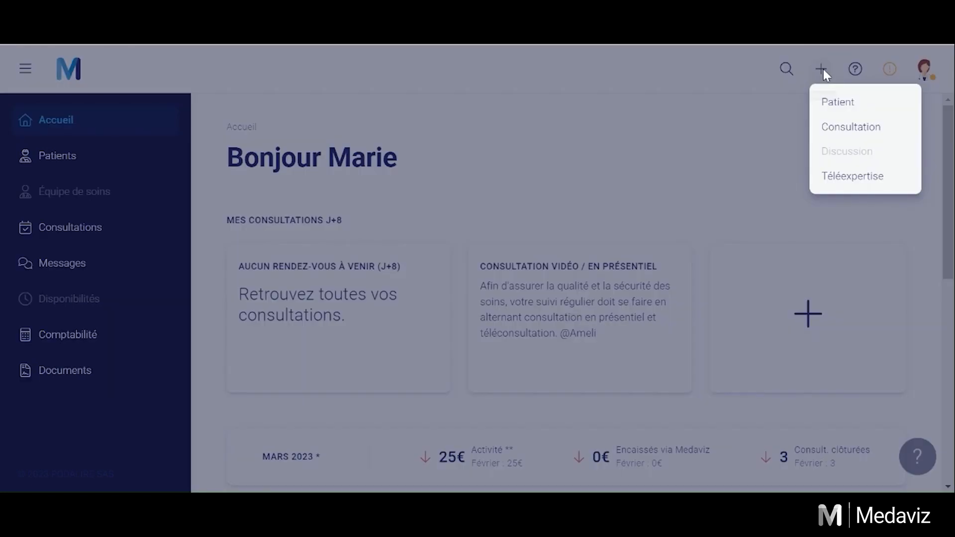
Step: Create a new patient with mobile number, surname, first name and pasted e-mail, ticking consent
left_click(838, 104)
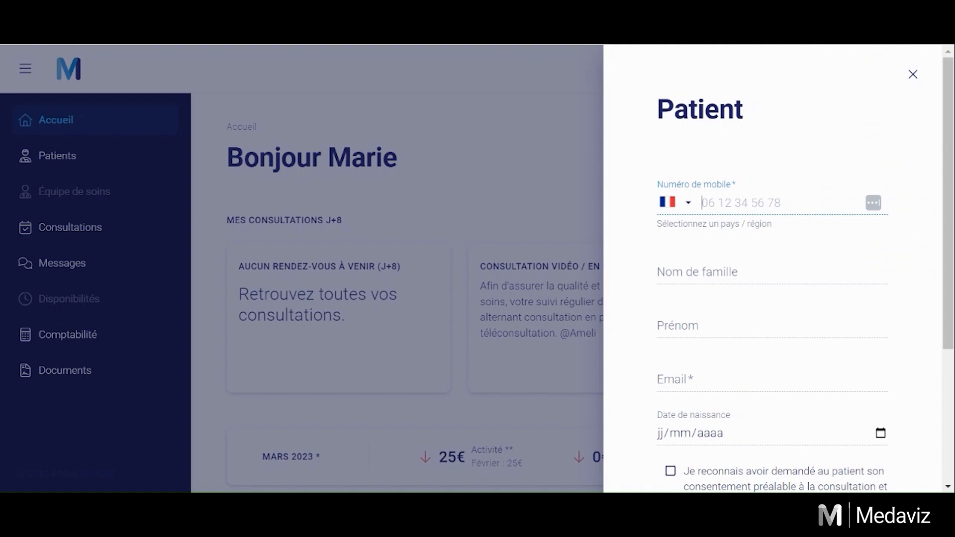
left_click(689, 279)
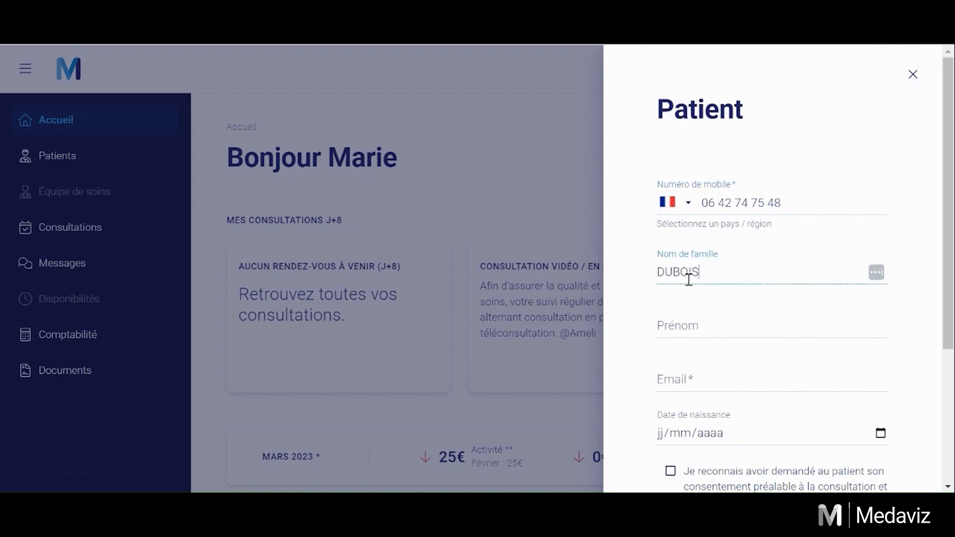
key("Tab")
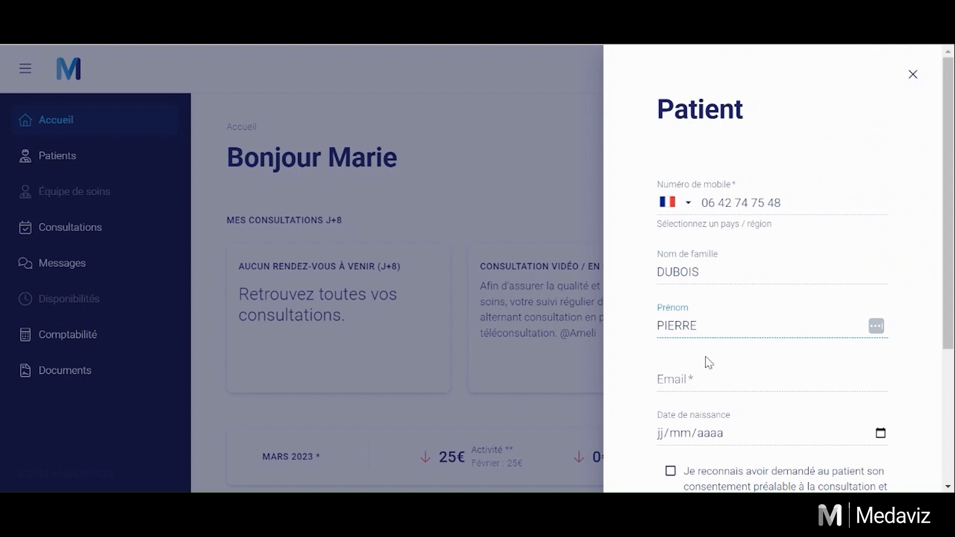
left_click(709, 377)
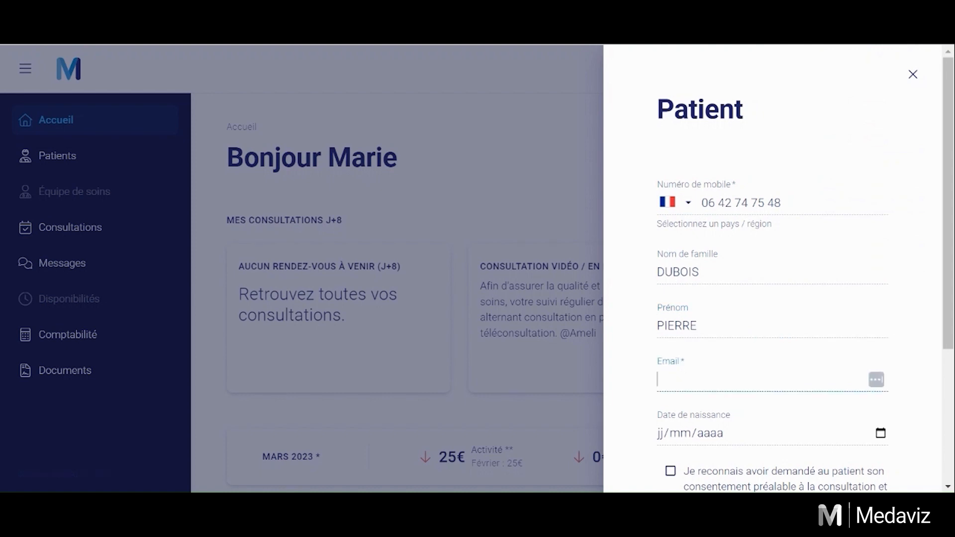
key("ctrl+v")
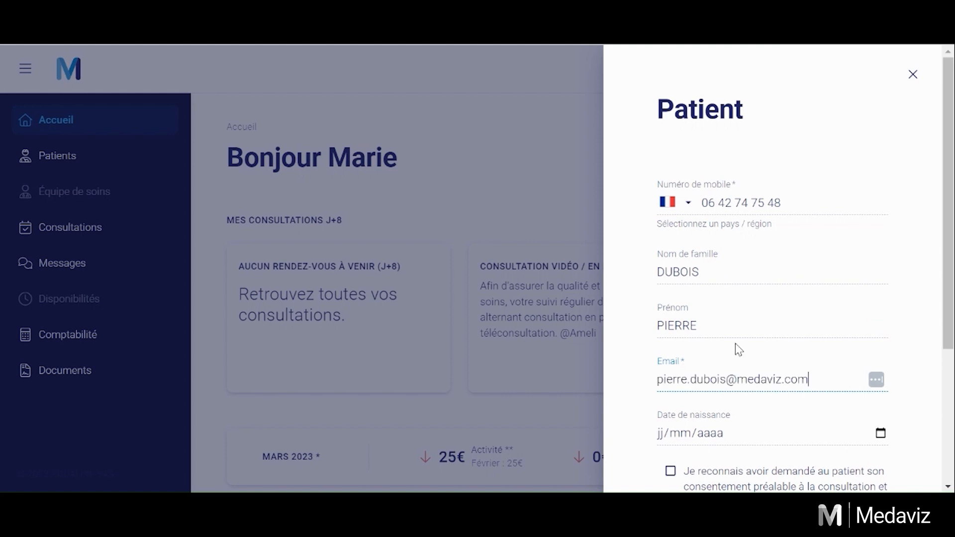
scroll(782, 344, "down", 1)
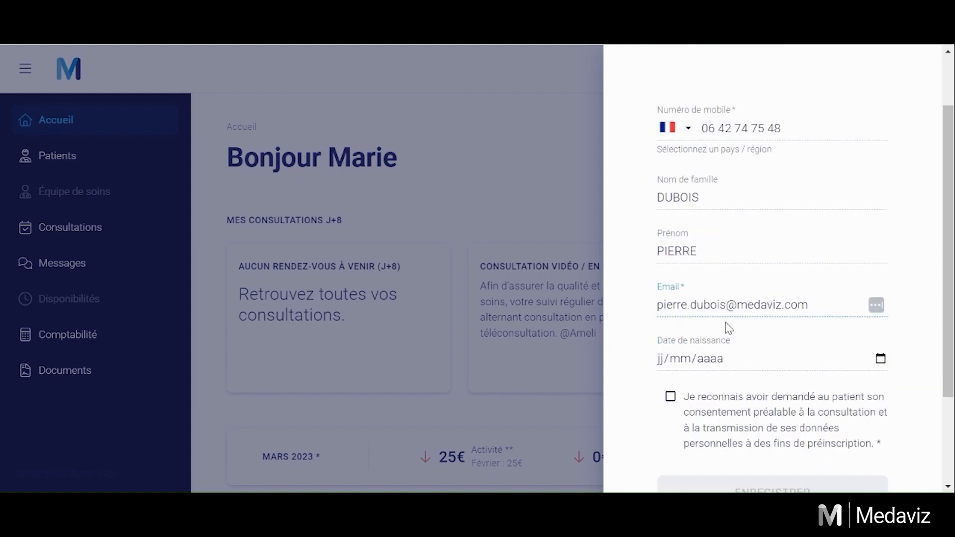
left_click(670, 397)
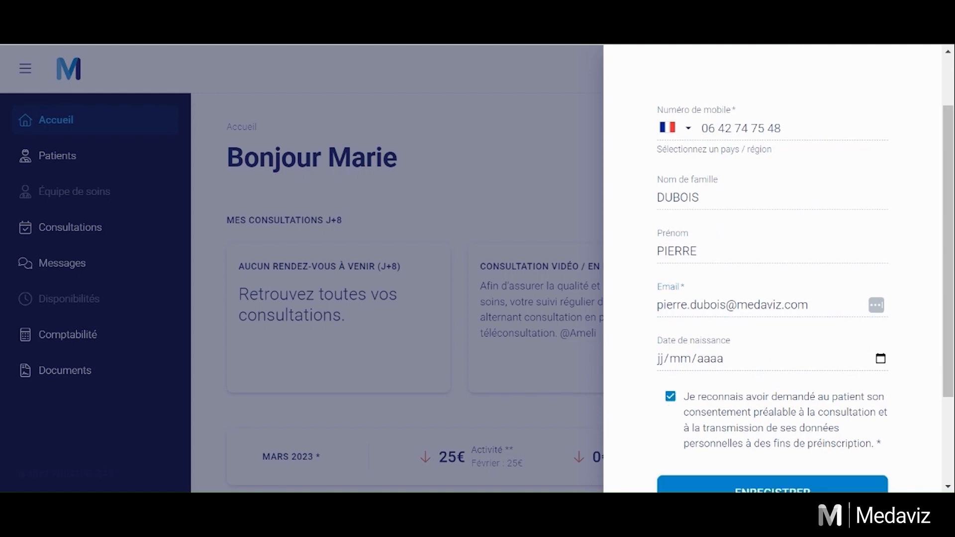
scroll(718, 383, "down", 2)
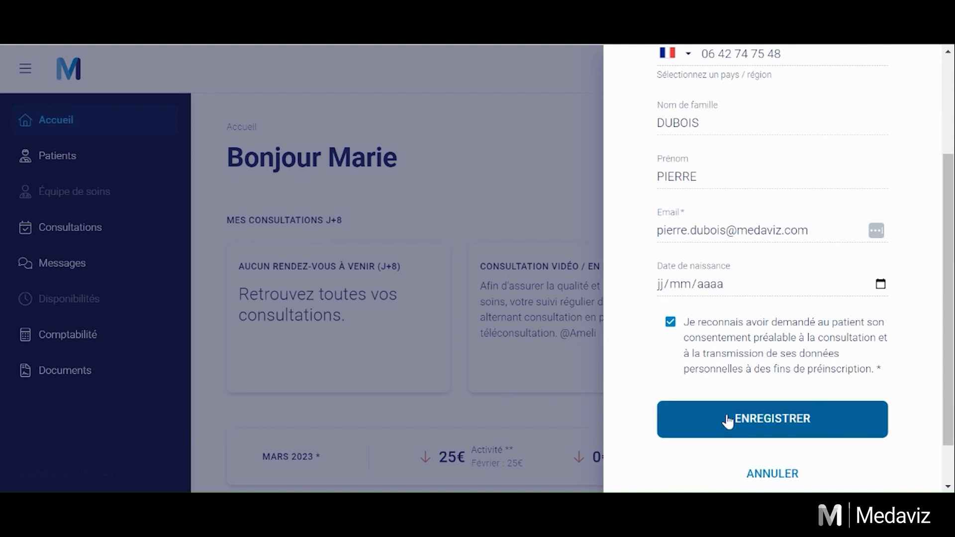
Step: Save the new patient and review the Profil page showing civility Monsieur
left_click(727, 420)
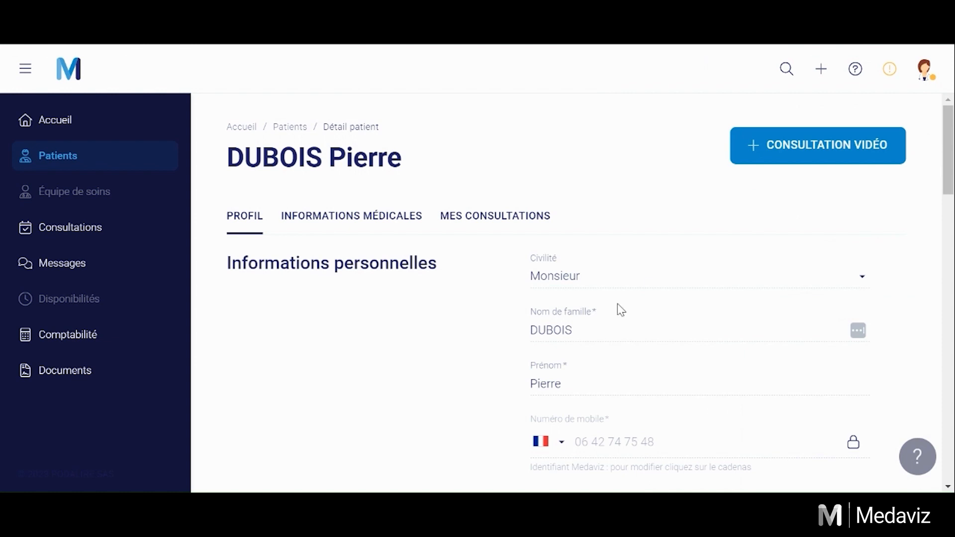
scroll(665, 275, "down", 3)
scroll(666, 277, "down", 3)
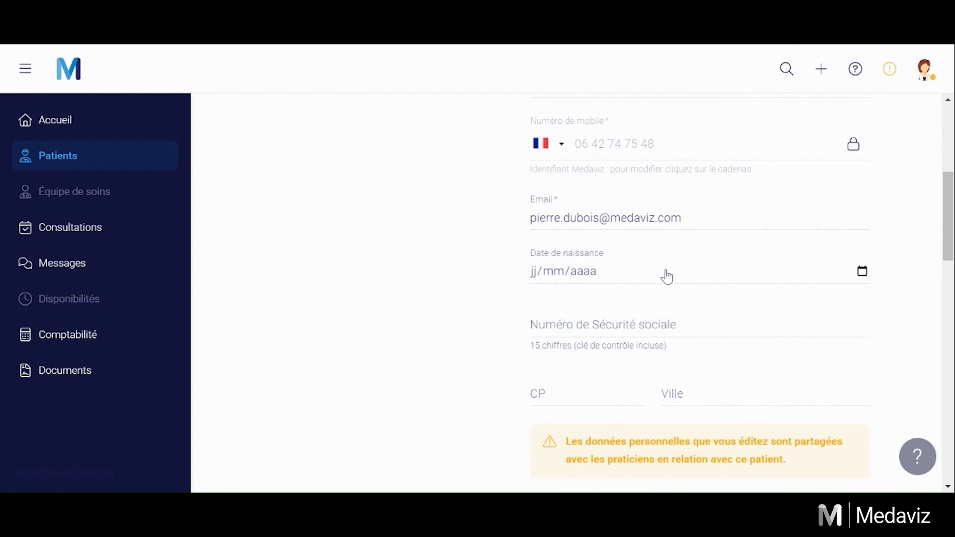
scroll(667, 277, "up", 6)
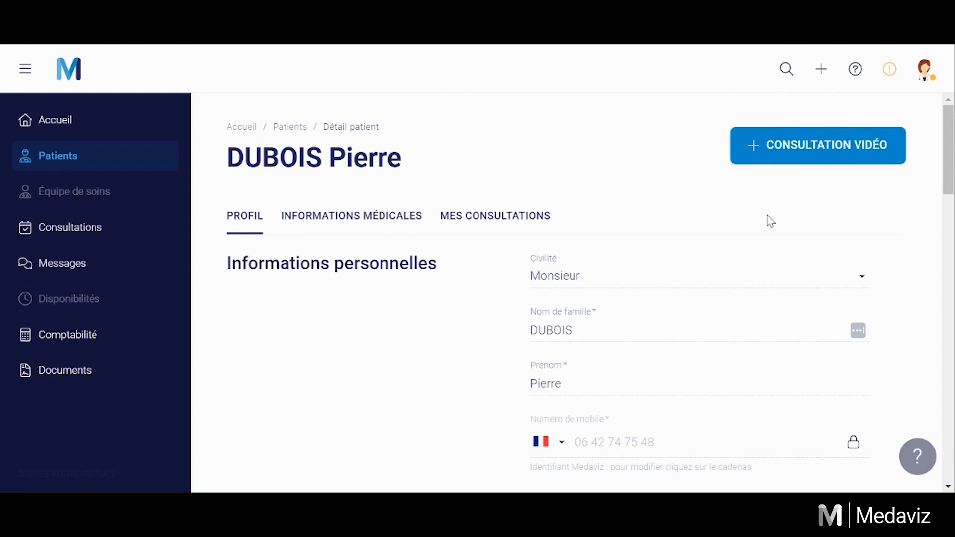
Step: Set up a video consultation for 29/03/2023 at 10:05 with reason 'Test'
left_click(772, 146)
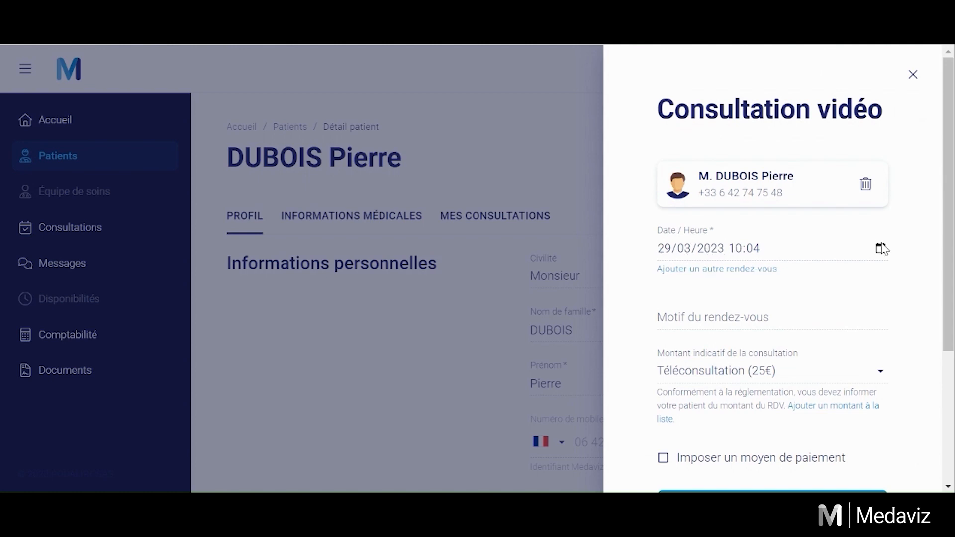
left_click(881, 246)
left_click(890, 298)
left_click(807, 232)
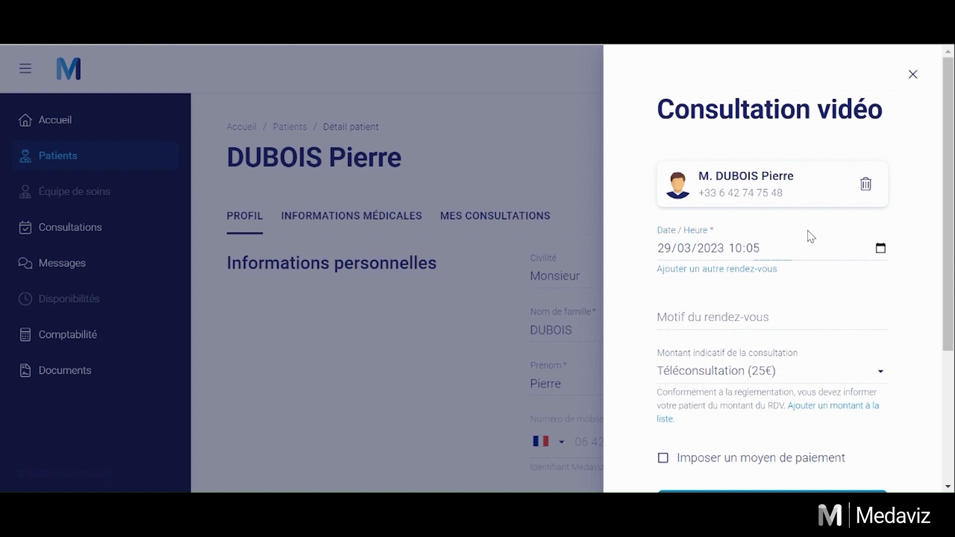
left_click(691, 325)
type("Test")
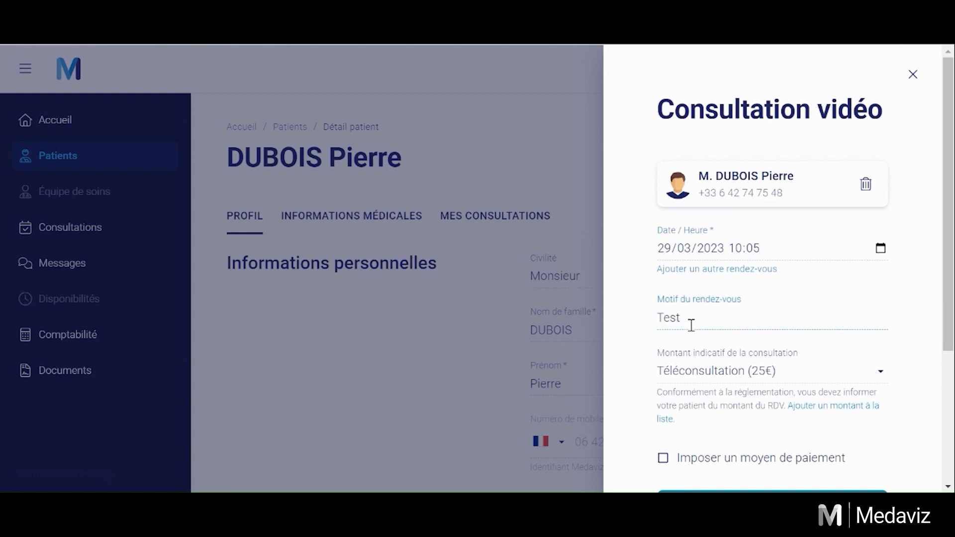
Step: Check the fee amounts, require a payment method, and start the consultation immediately
scroll(691, 325, "down", 2)
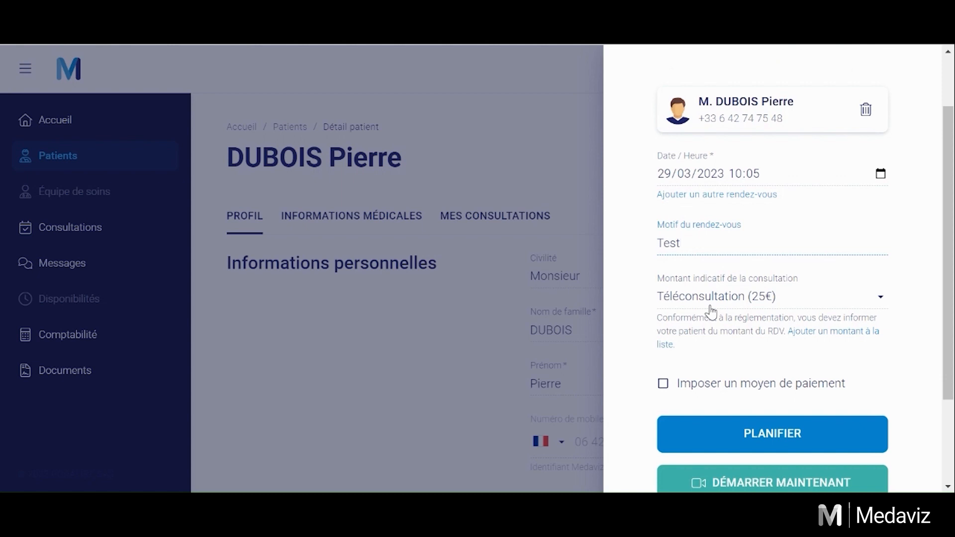
scroll(714, 318, "down", 2)
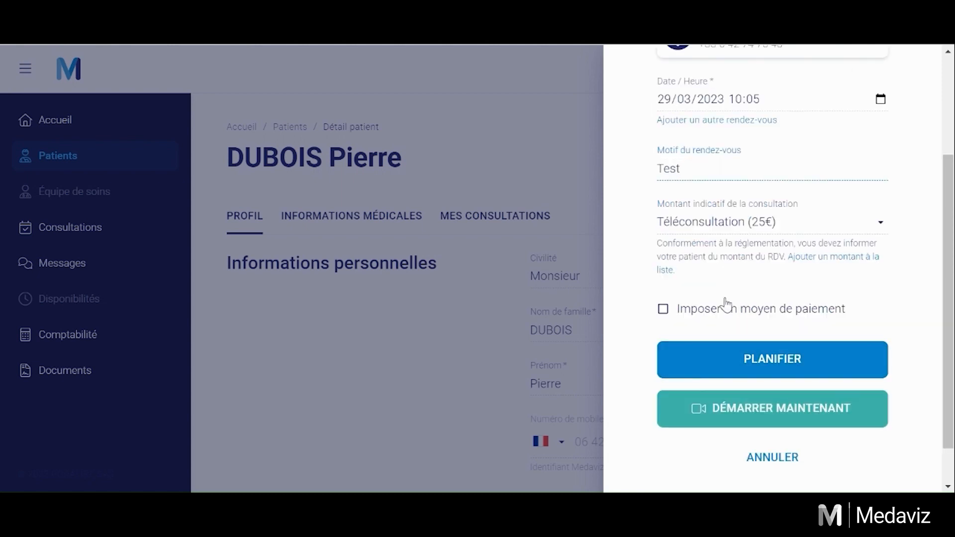
left_click(771, 225)
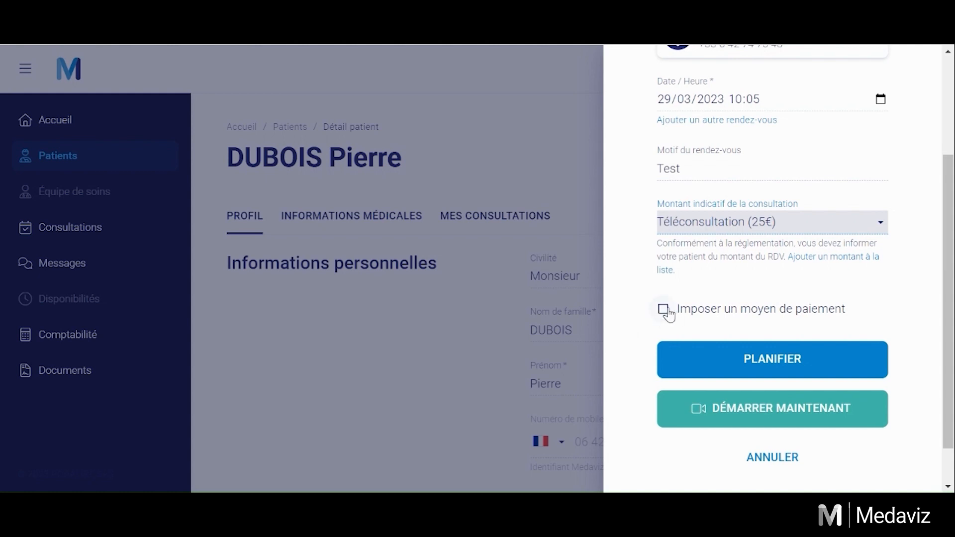
left_click(664, 310)
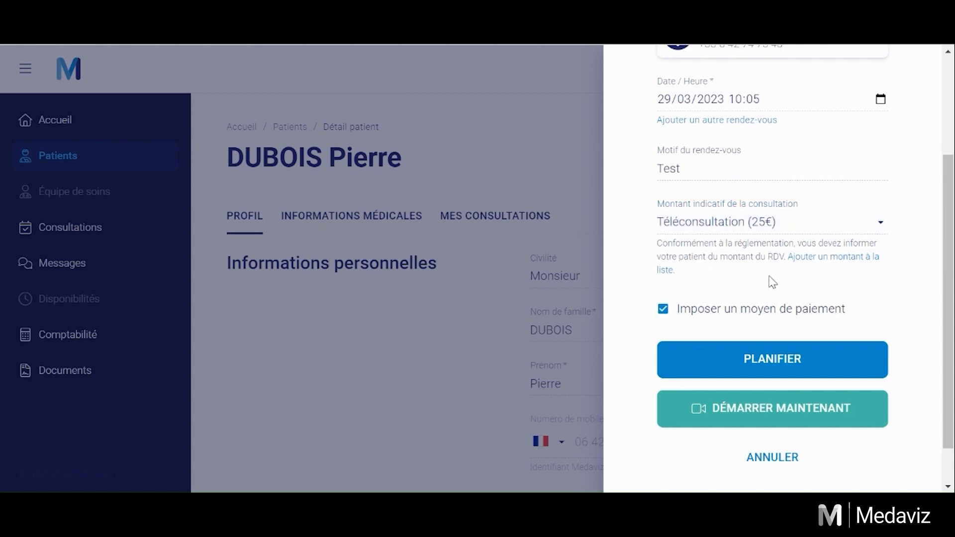
left_click(764, 412)
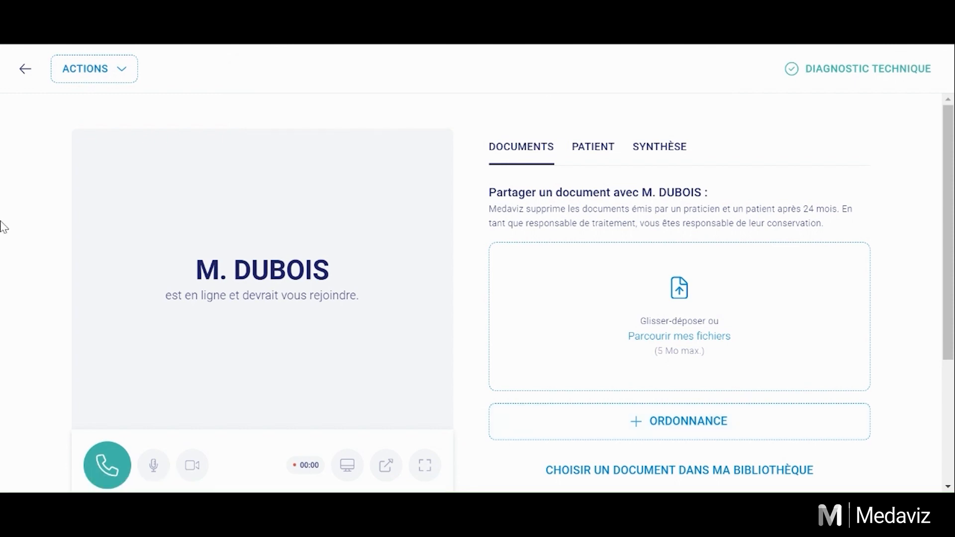
Step: Look over the patient and summary tabs, show the Documents panel, and start the video call
scroll(169, 415, "down", 1)
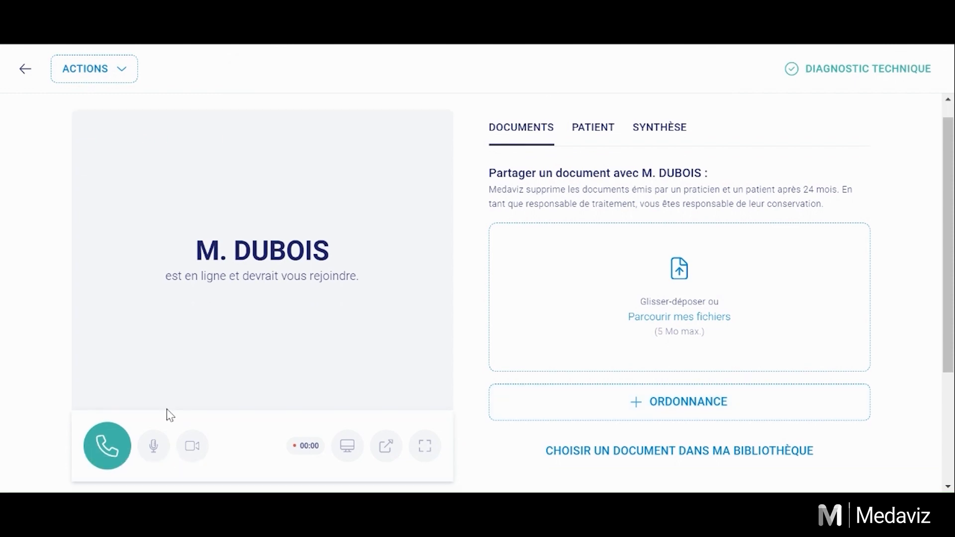
scroll(170, 413, "down", 3)
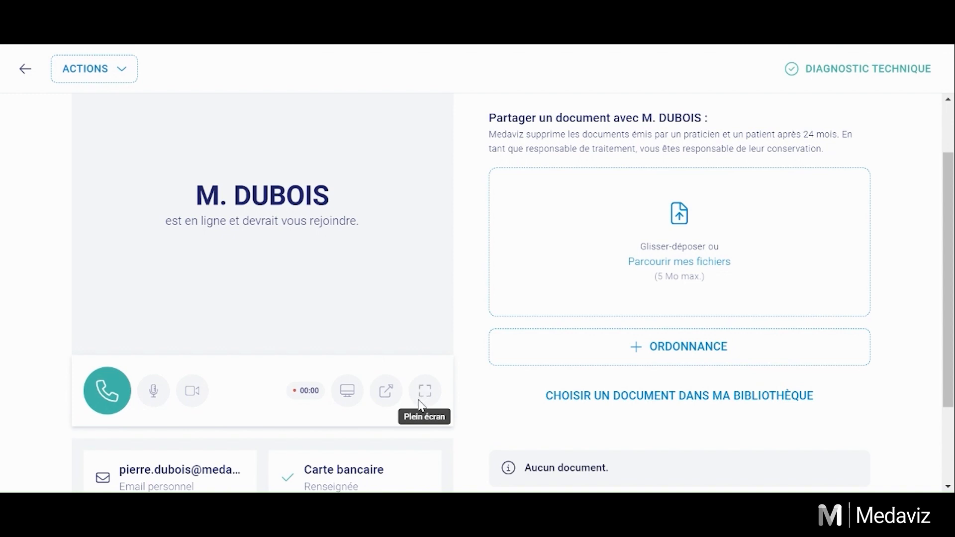
scroll(428, 394, "up", 2)
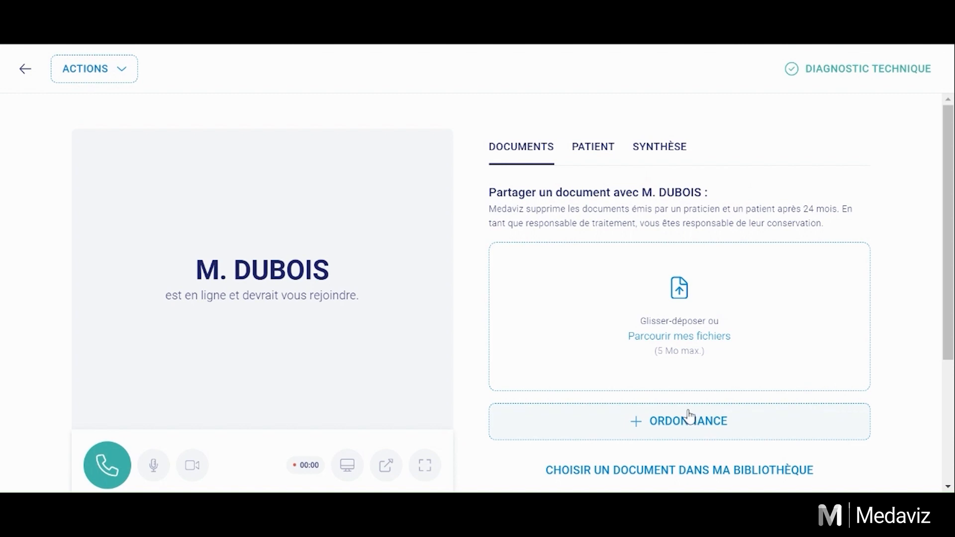
left_click(582, 157)
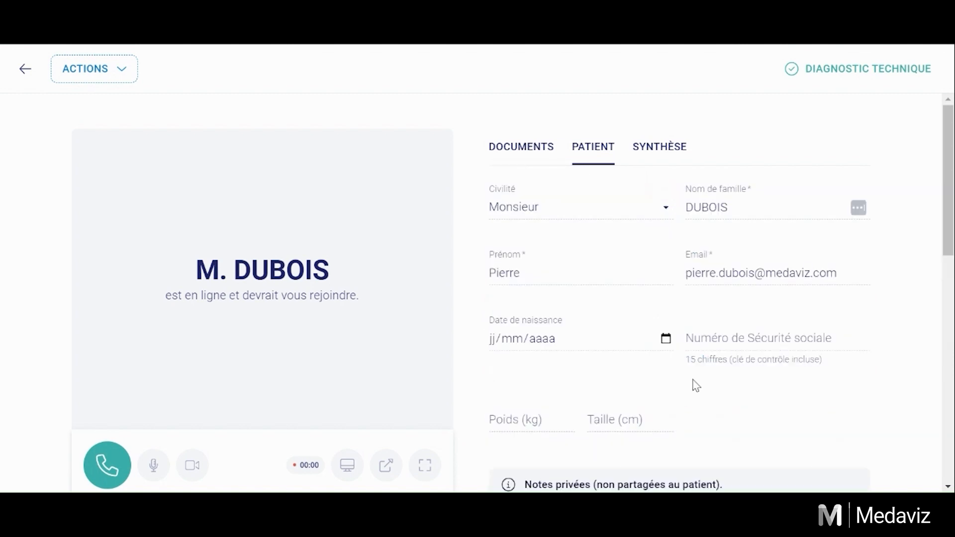
left_click(653, 161)
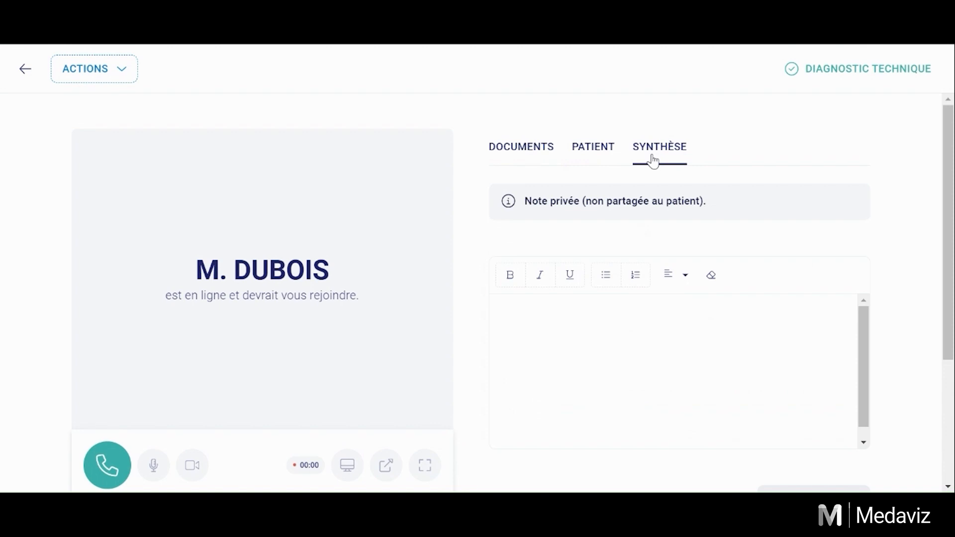
left_click(528, 160)
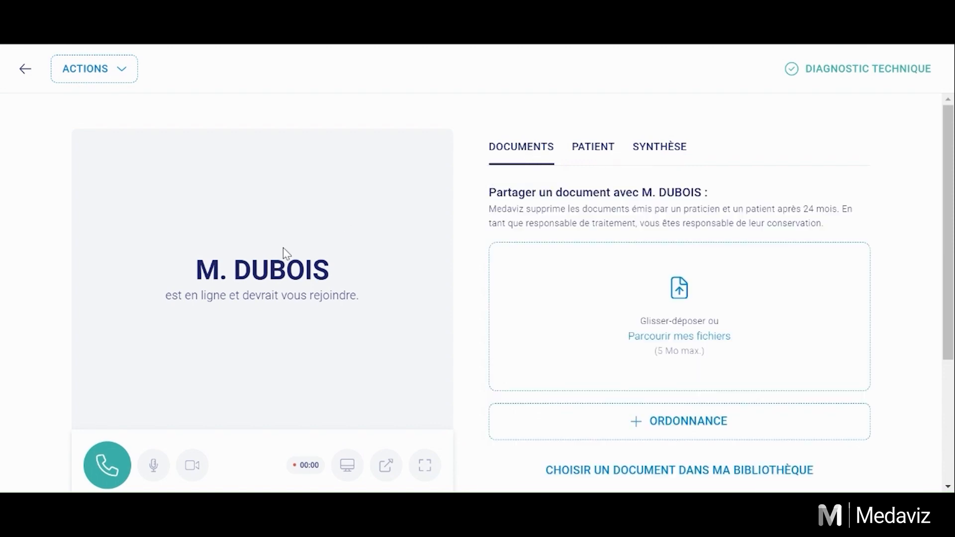
left_click(119, 456)
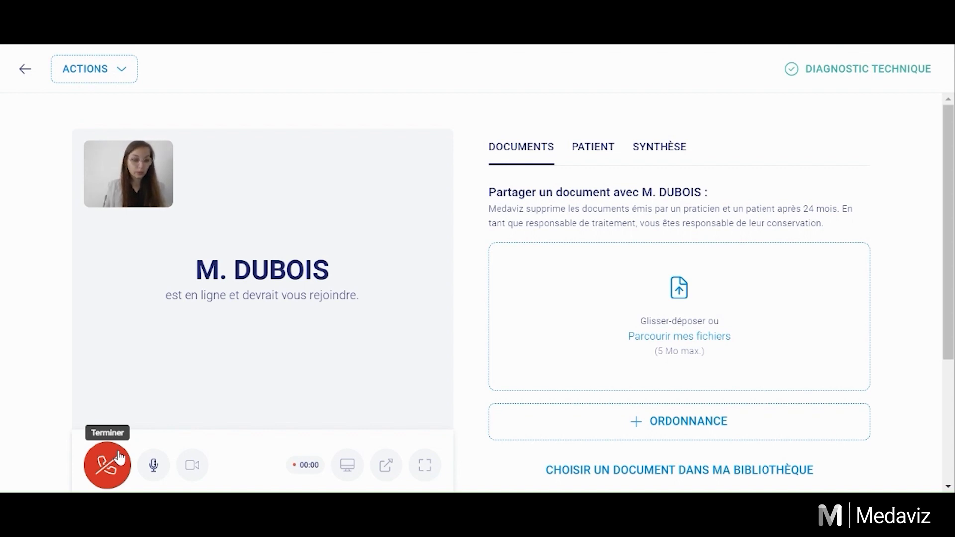
Step: Mute the microphone during the live call
left_click(153, 465)
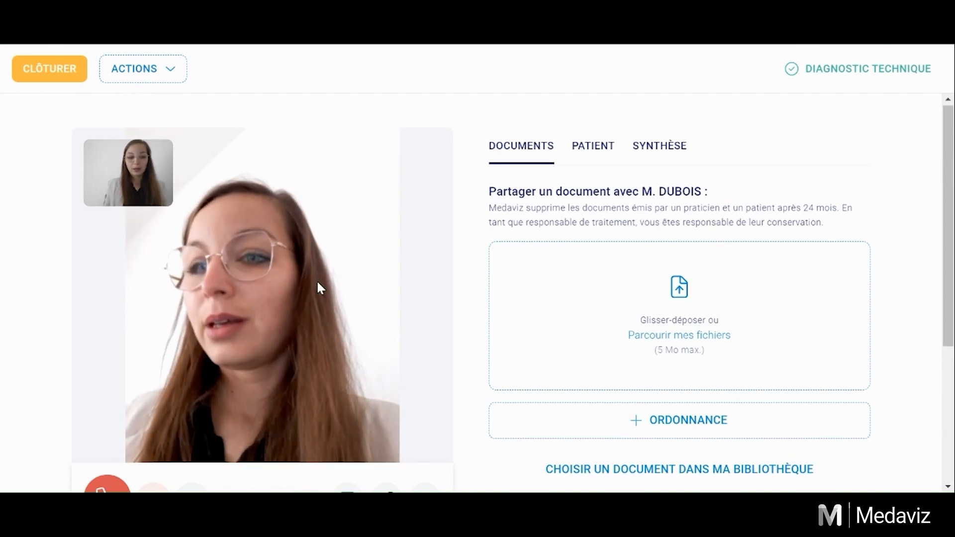
scroll(317, 287, "down", 2)
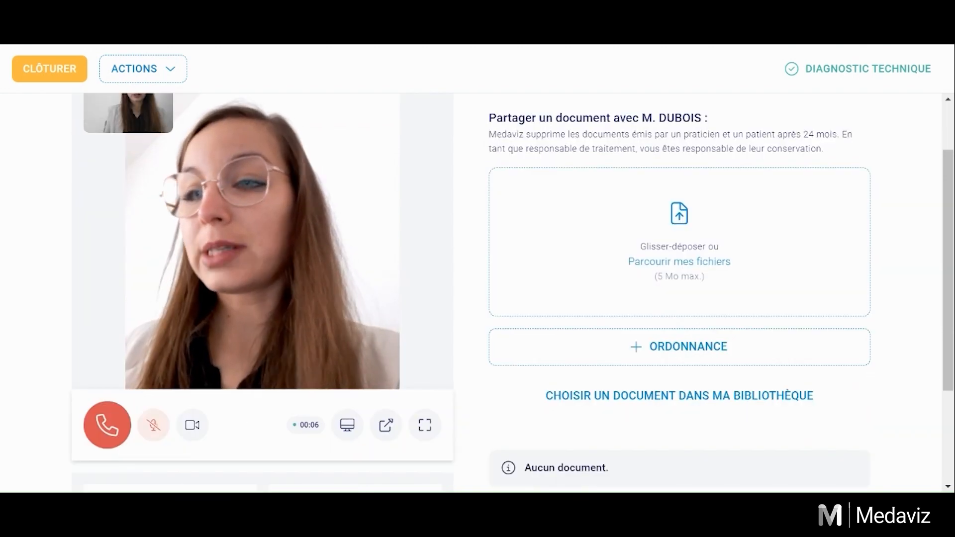
scroll(501, 398, "up", 2)
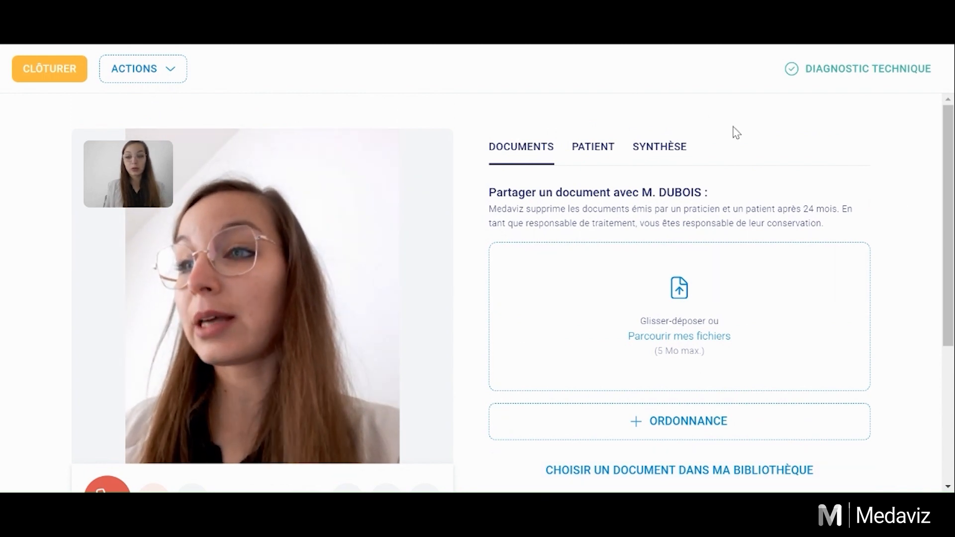
Step: Open 'Parcourir mes fichiers' to share a document, then cancel without picking a file
left_click(698, 336)
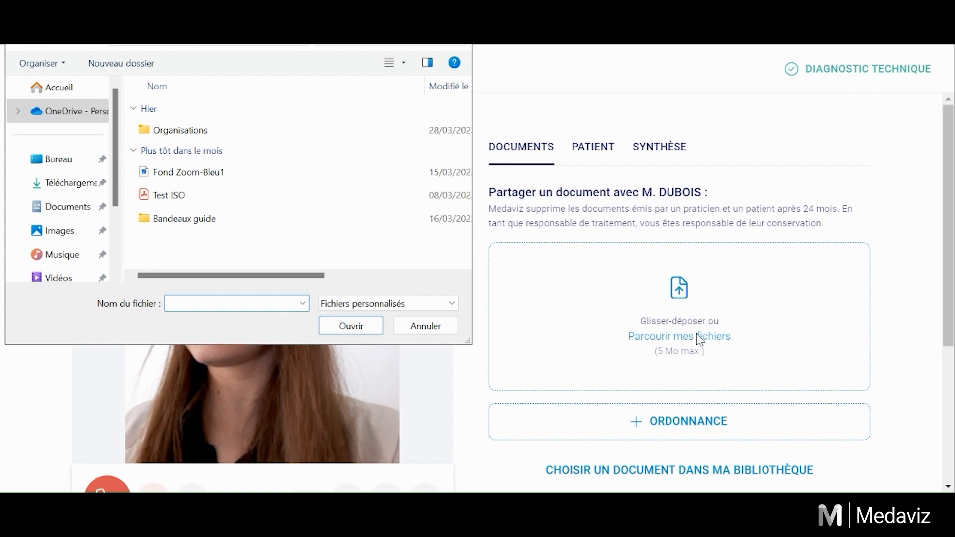
key("Escape")
scroll(661, 386, "down", 1)
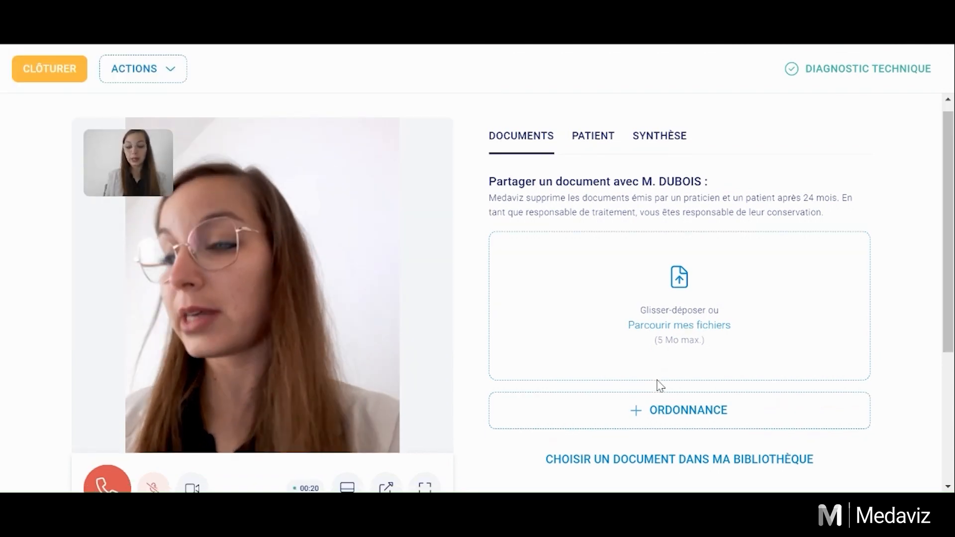
scroll(661, 386, "down", 1)
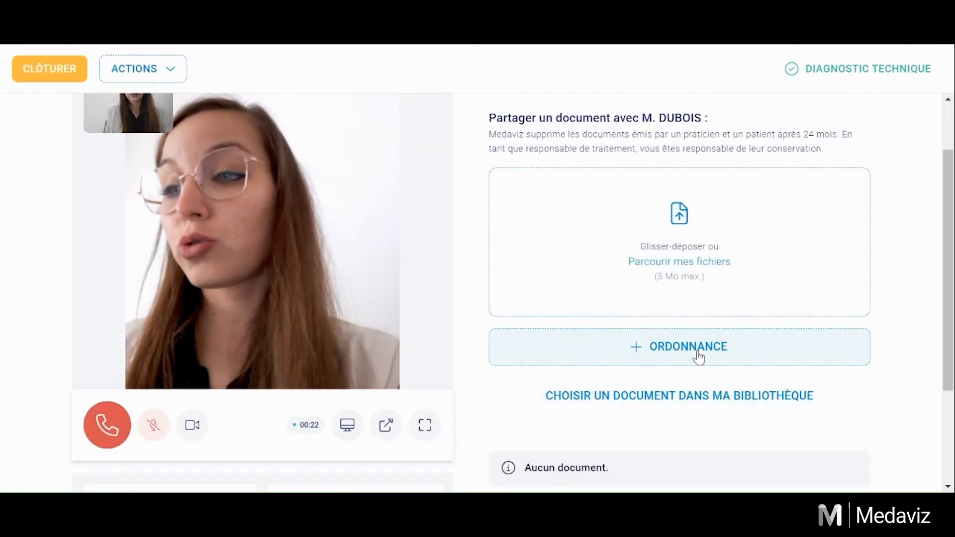
Step: Write and save a prescription reading 'test' for the current patient, with Autre patient and Bizone left off
left_click(698, 356)
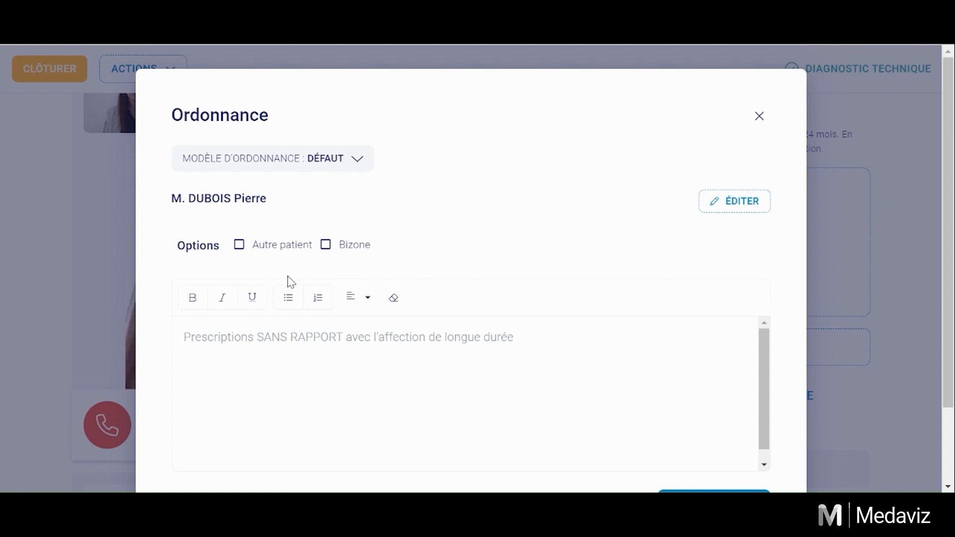
scroll(279, 194, "down", 1)
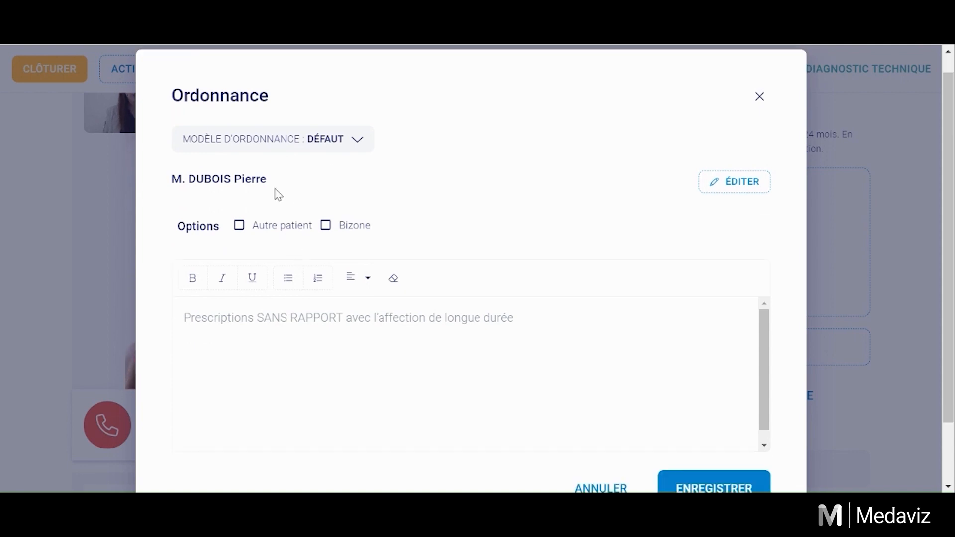
scroll(279, 194, "down", 1)
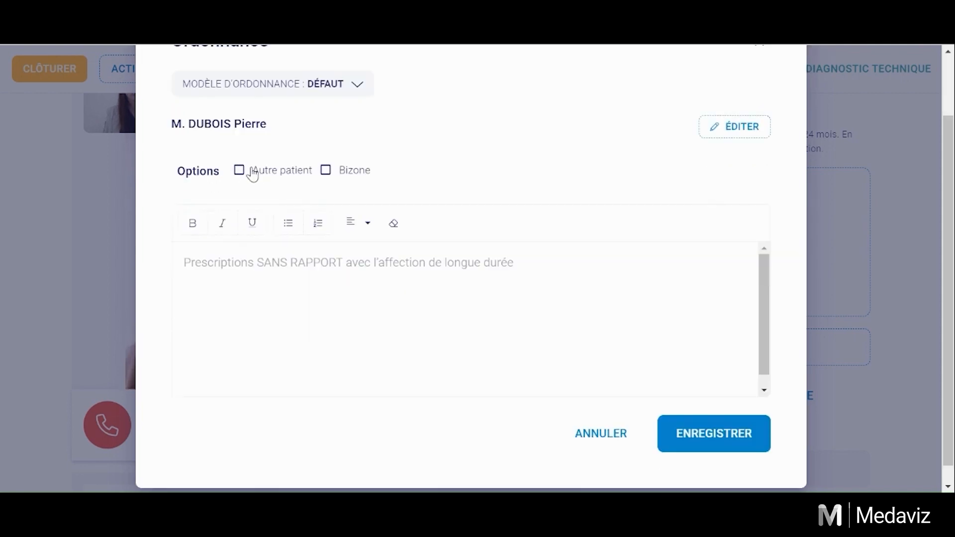
left_click(253, 173)
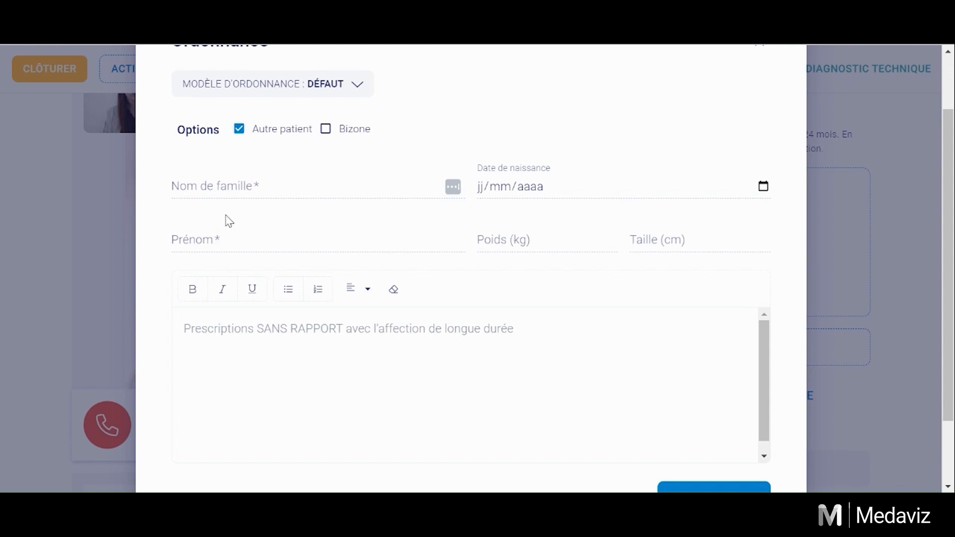
left_click(252, 129)
left_click(337, 173)
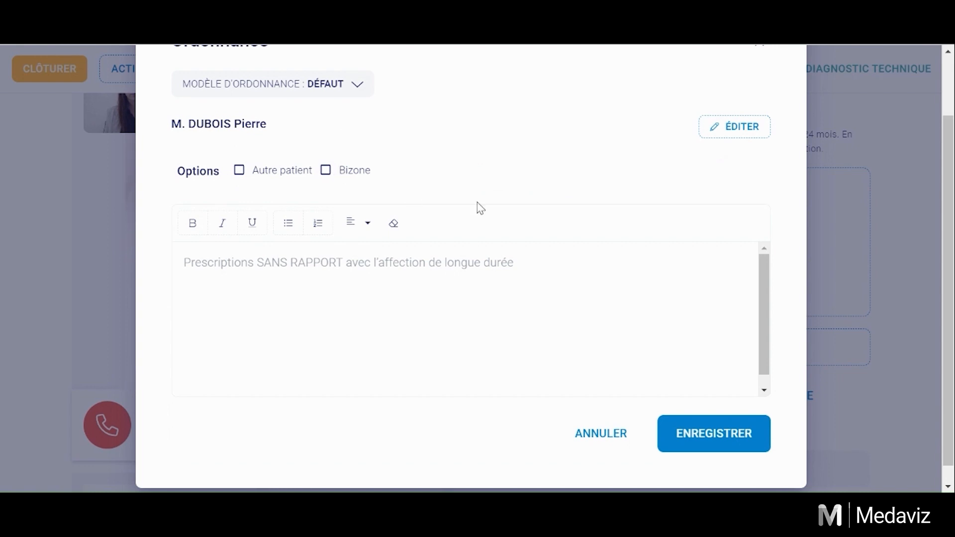
left_click(326, 173)
left_click(332, 283)
type("test")
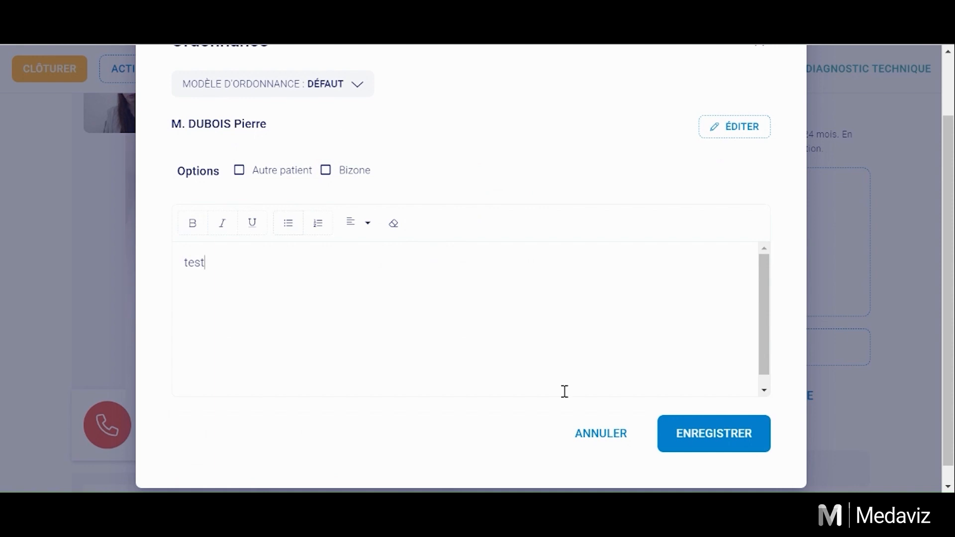
left_click(713, 438)
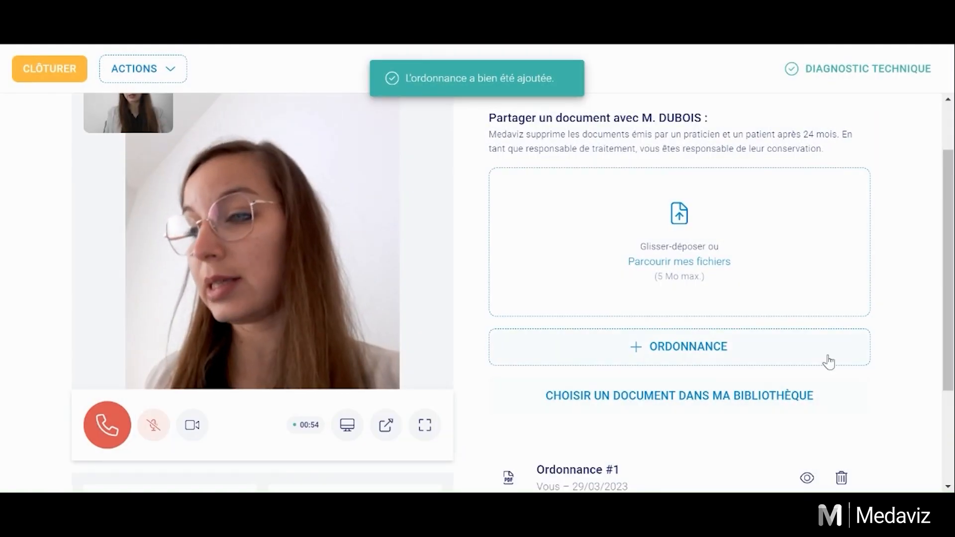
Step: Scroll to confirm Ordonnance #1 dated 29/03/2023 is listed among the shared documents
scroll(735, 419, "down", 2)
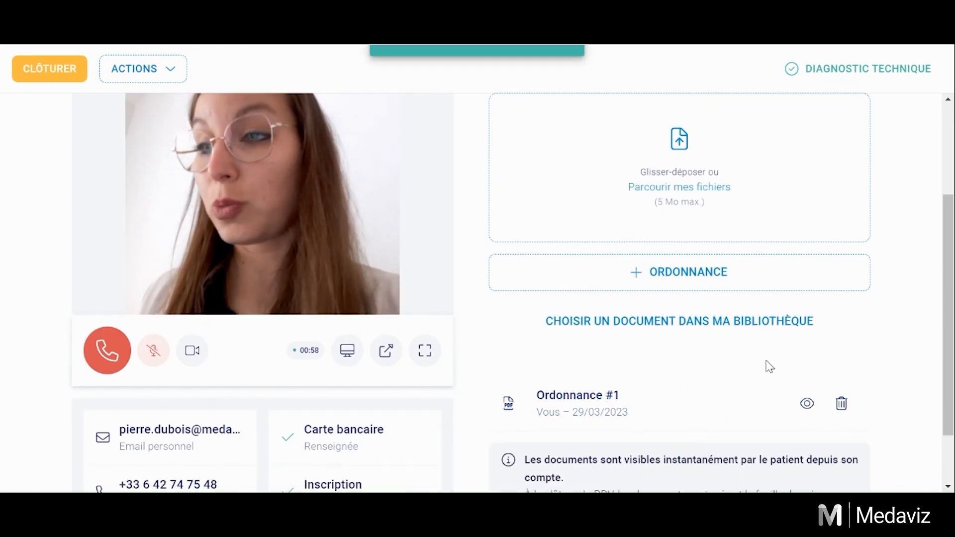
scroll(769, 367, "up", 2)
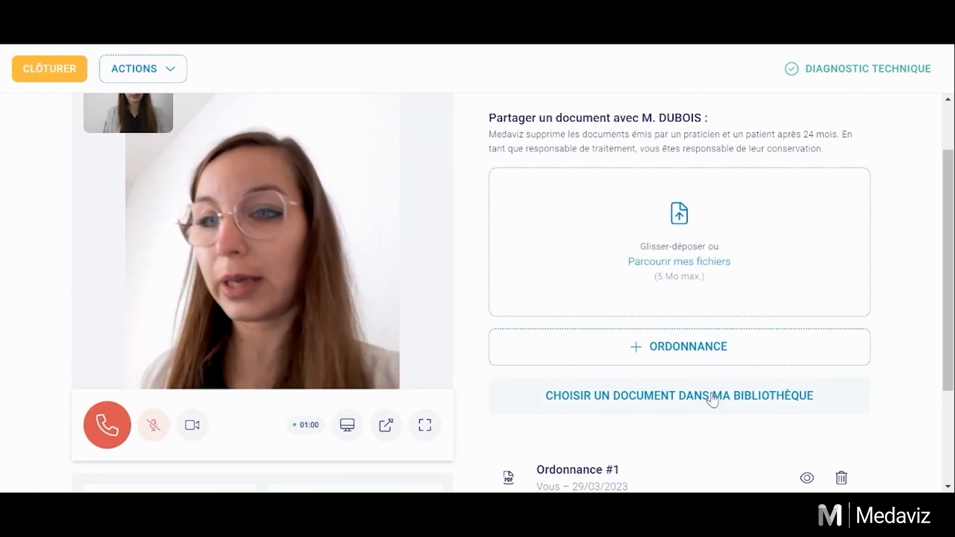
scroll(266, 209, "up", 2)
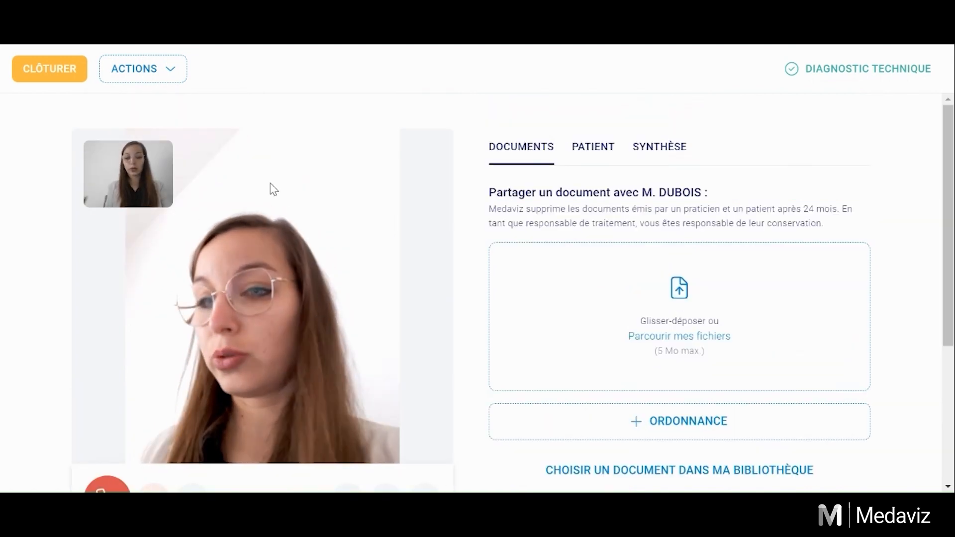
left_click(168, 69)
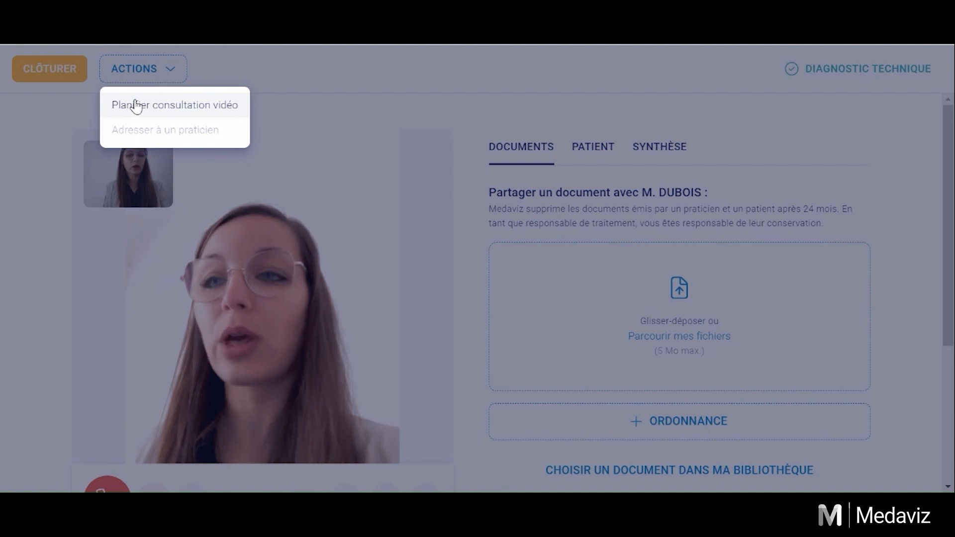
left_click(137, 105)
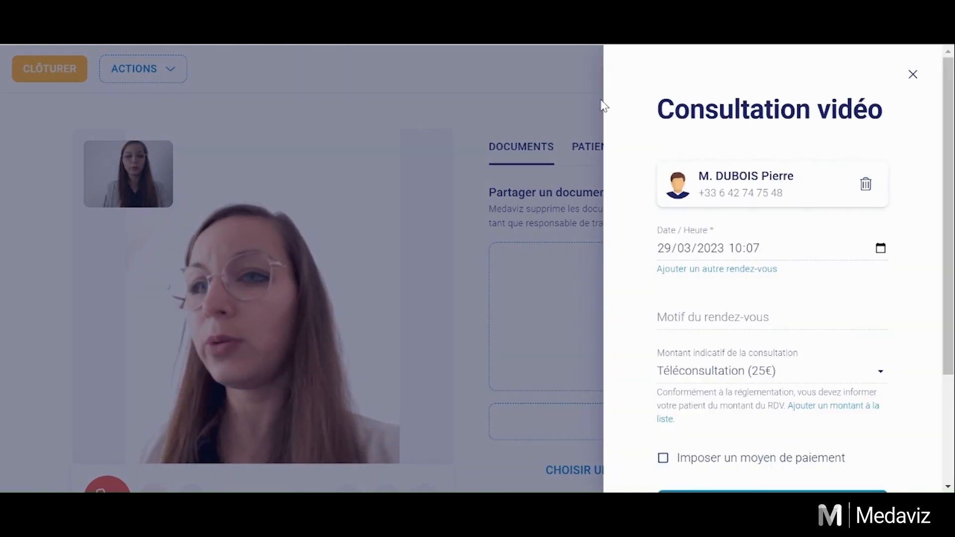
left_click(516, 90)
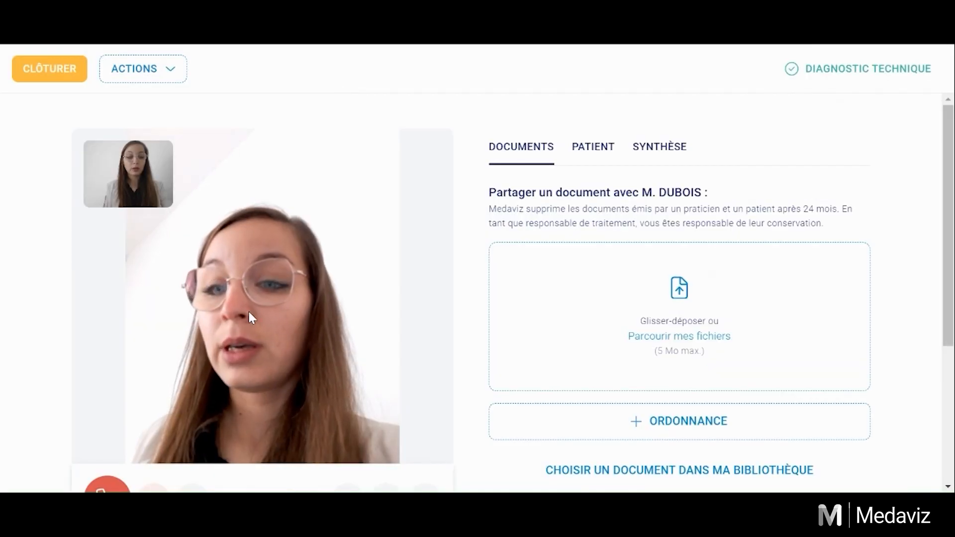
scroll(151, 348, "down", 2)
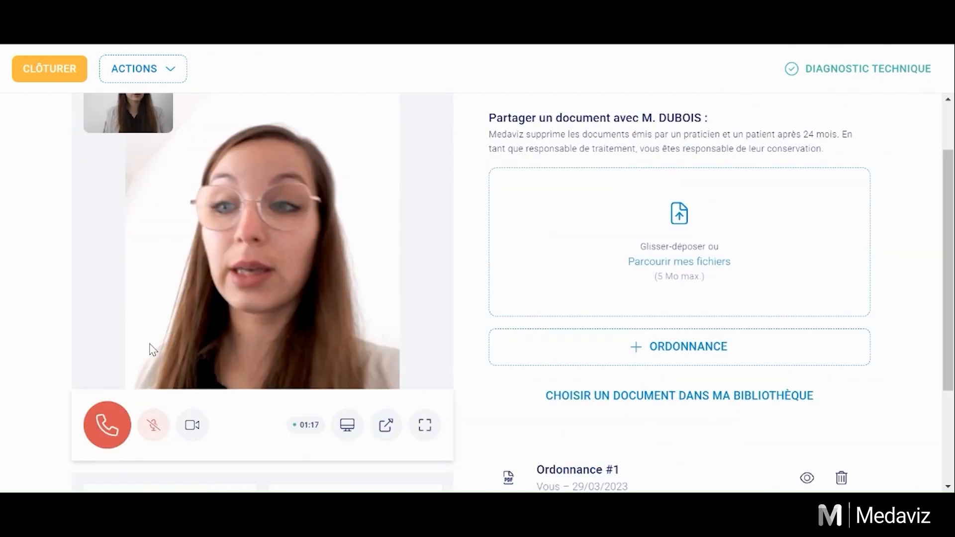
Step: Hang up the call and choose CLÔTURER to reach the billing choice step
left_click(107, 425)
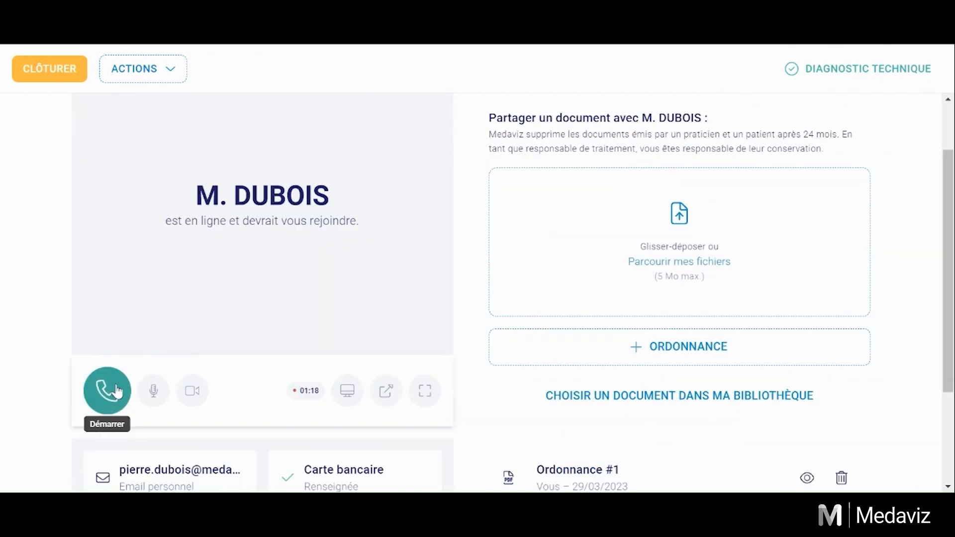
left_click(65, 71)
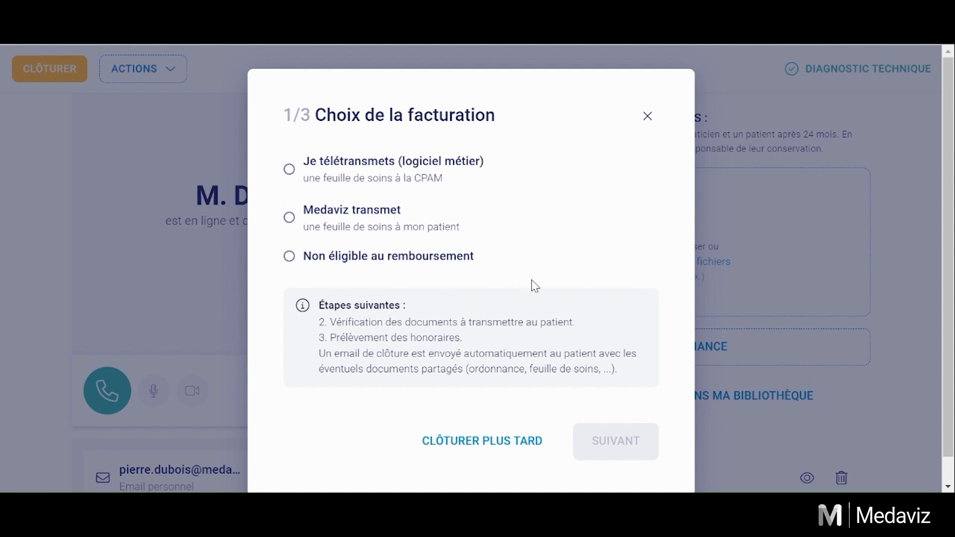
Step: Select 'Medaviz transmet' as the billing option and continue to the care sheet form
scroll(609, 298, "down", 1)
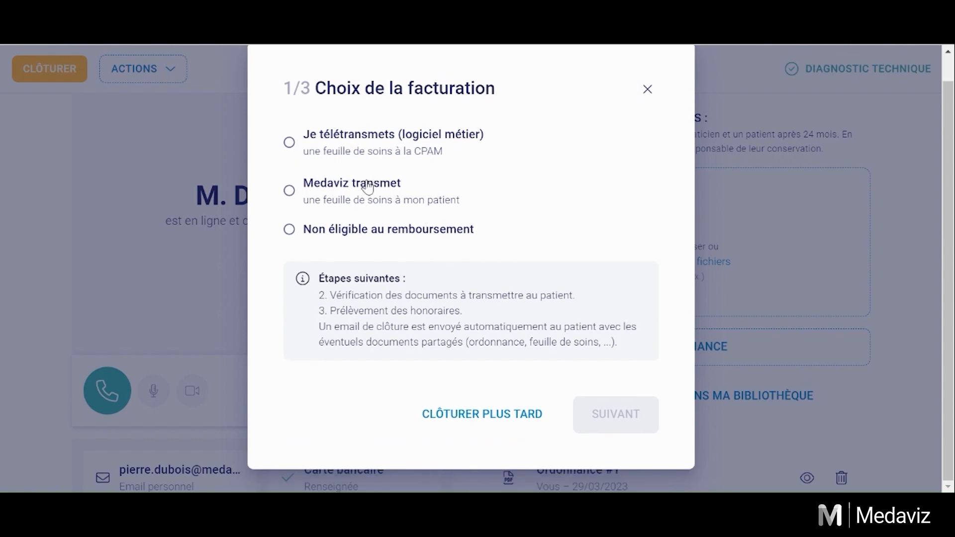
left_click(368, 188)
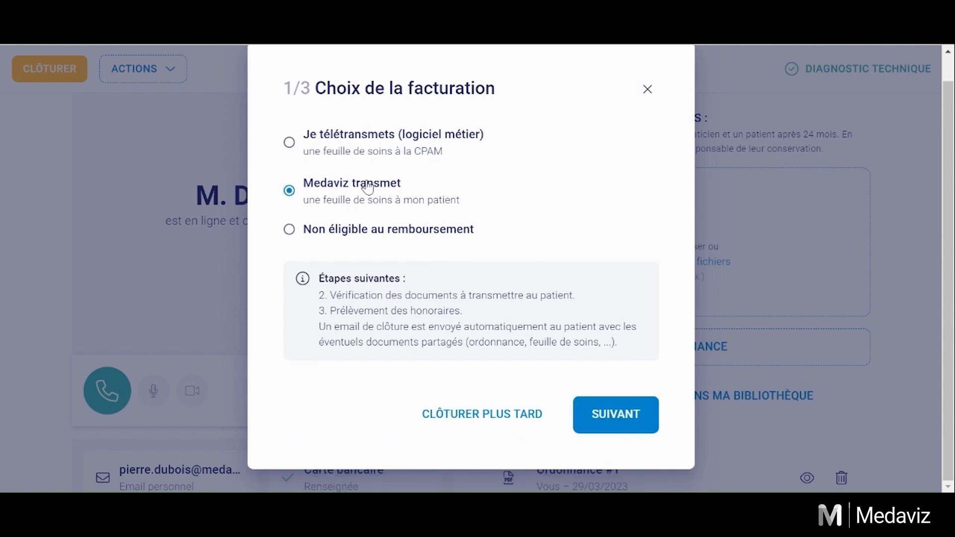
left_click(610, 417)
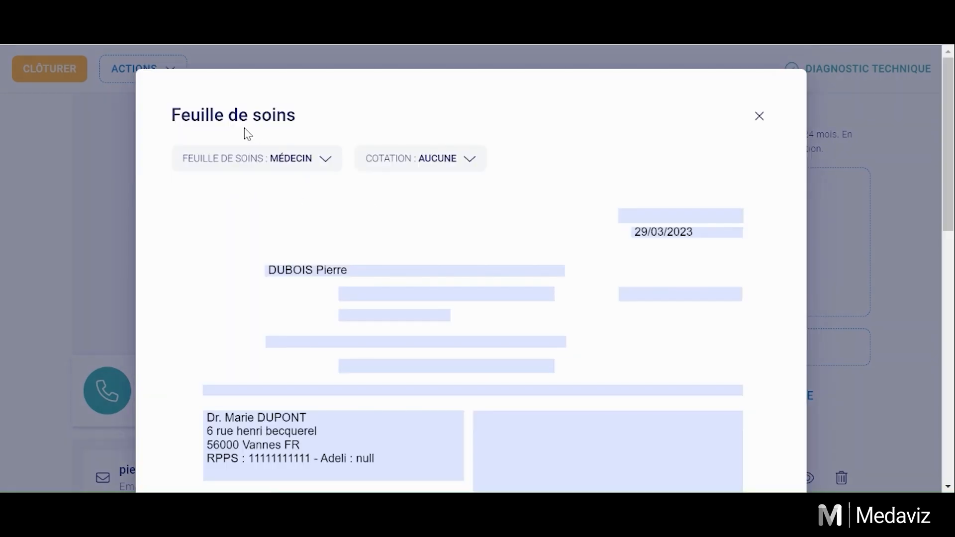
Step: Choose the Médecin care sheet form and apply the TCG act coding
left_click(284, 164)
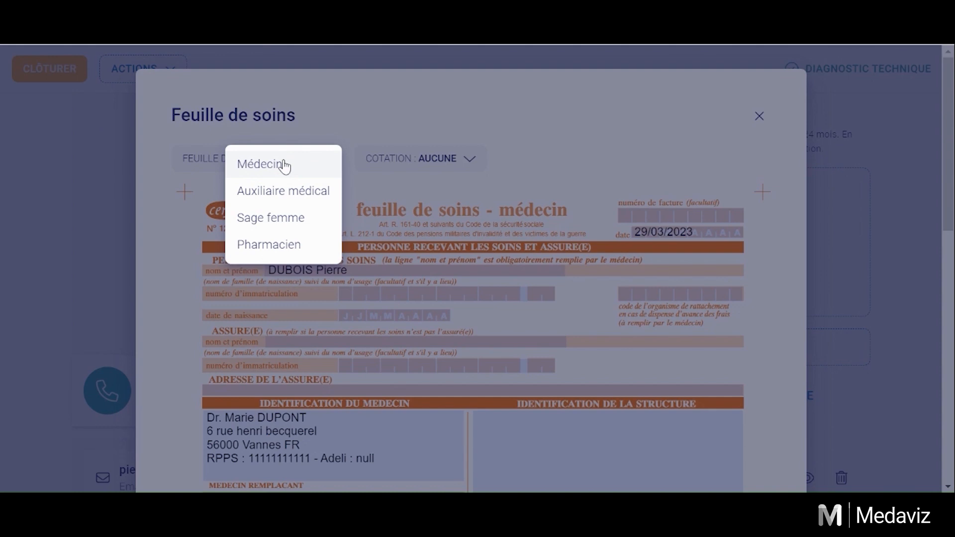
left_click(284, 165)
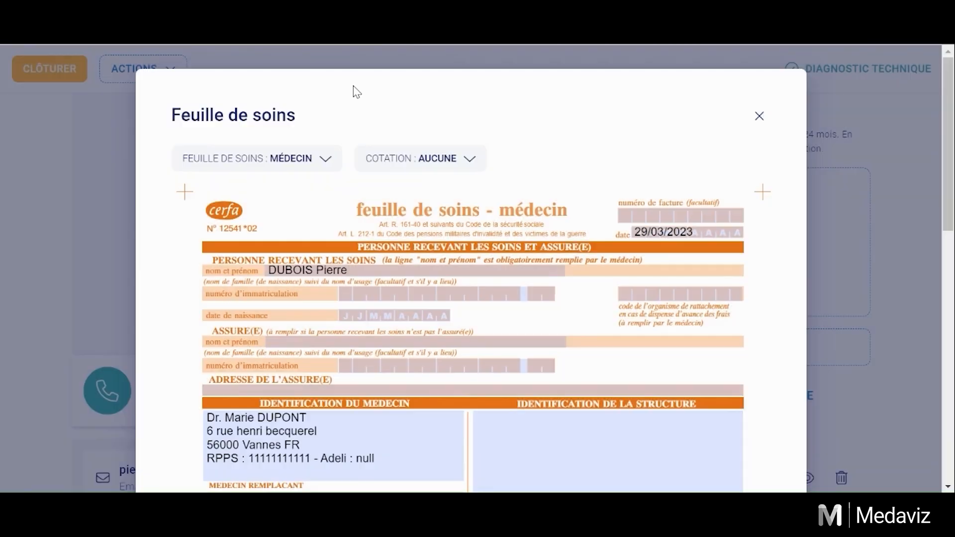
left_click(446, 165)
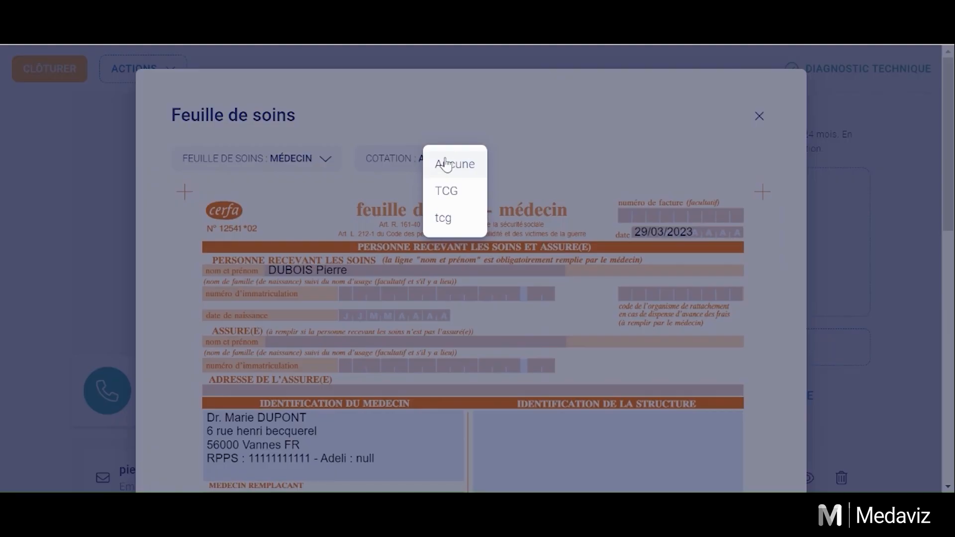
left_click(448, 194)
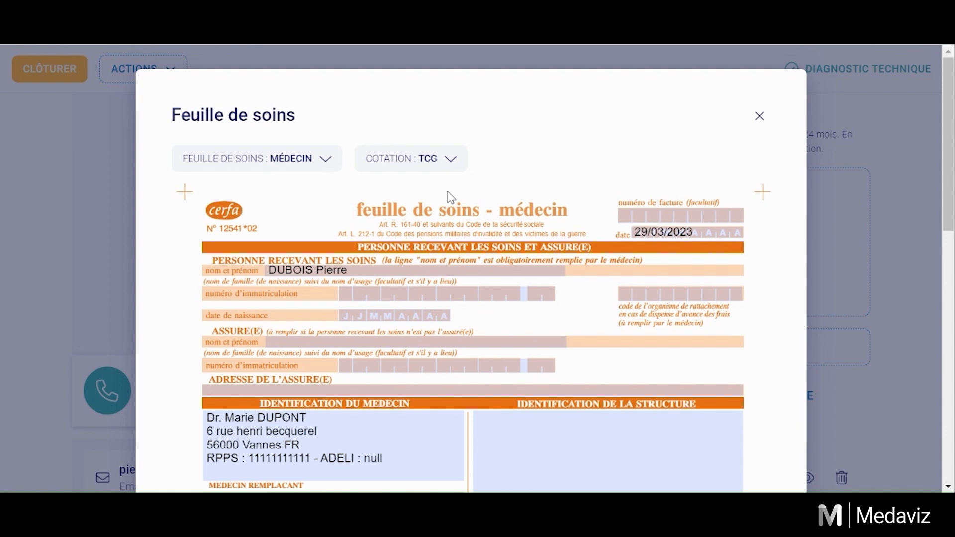
Step: Change the TCG act fee from 25 to 50 € and edit the total amount
scroll(283, 149, "down", 3)
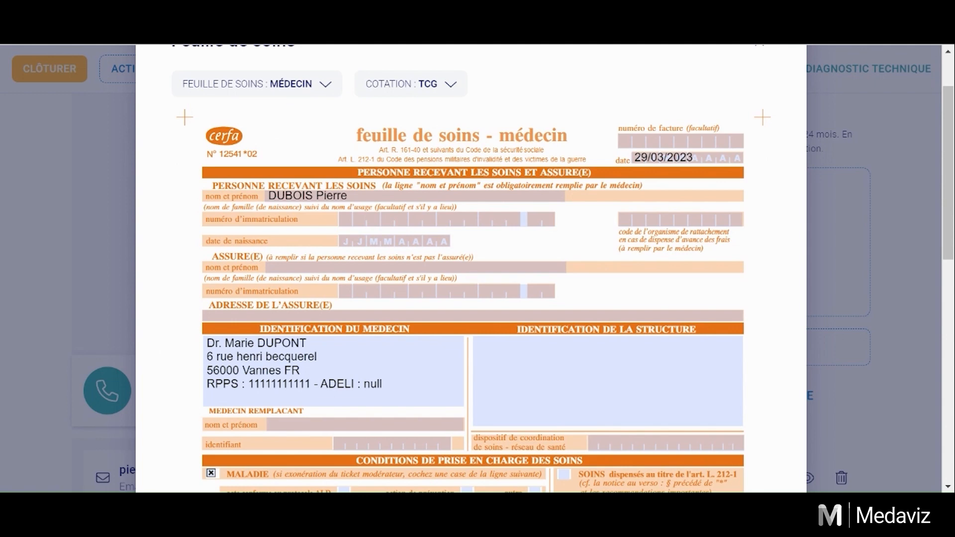
scroll(193, 254, "down", 3)
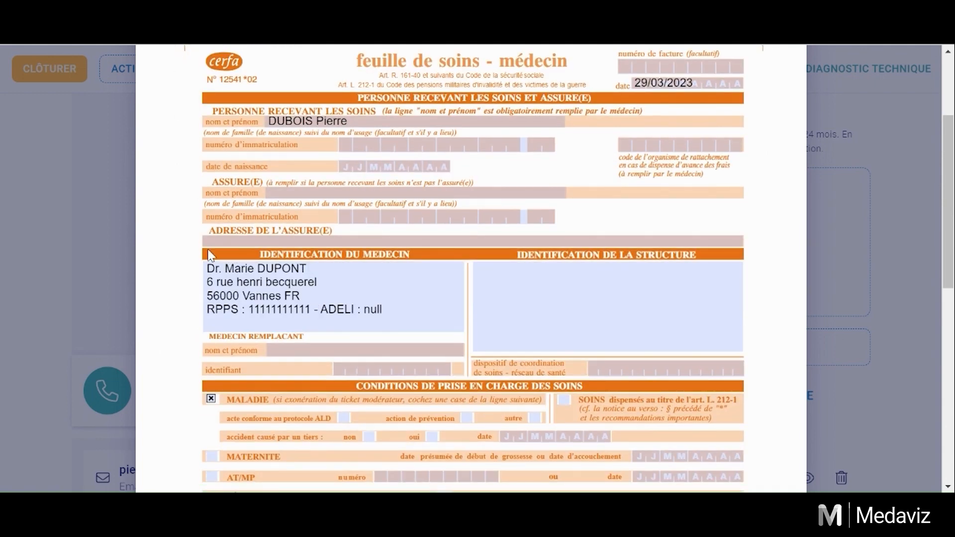
scroll(193, 253, "down", 3)
scroll(553, 302, "down", 6)
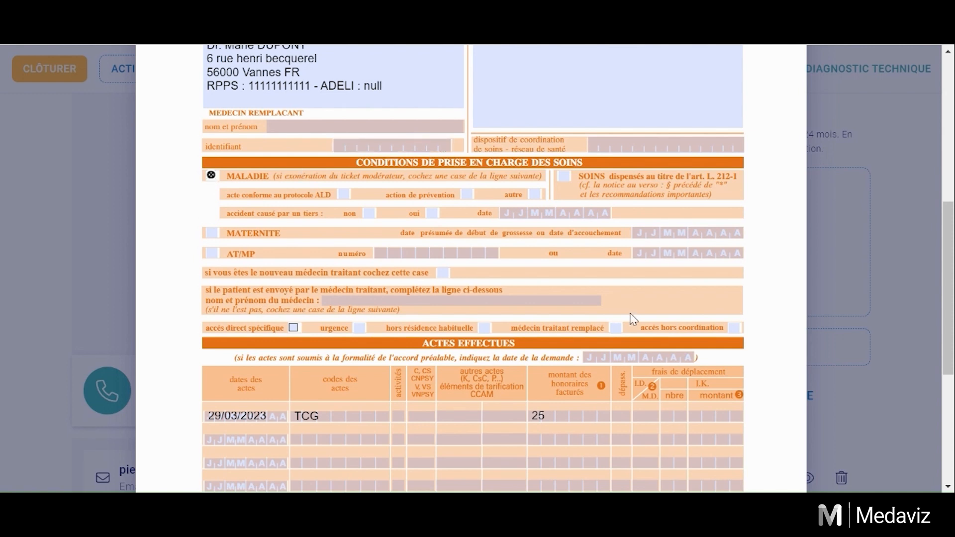
scroll(348, 256, "down", 3)
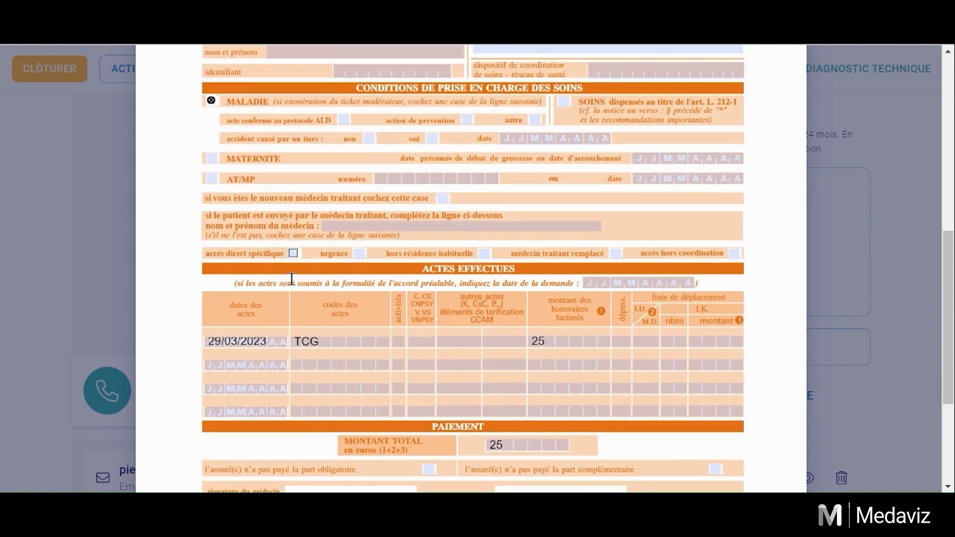
left_click(308, 342)
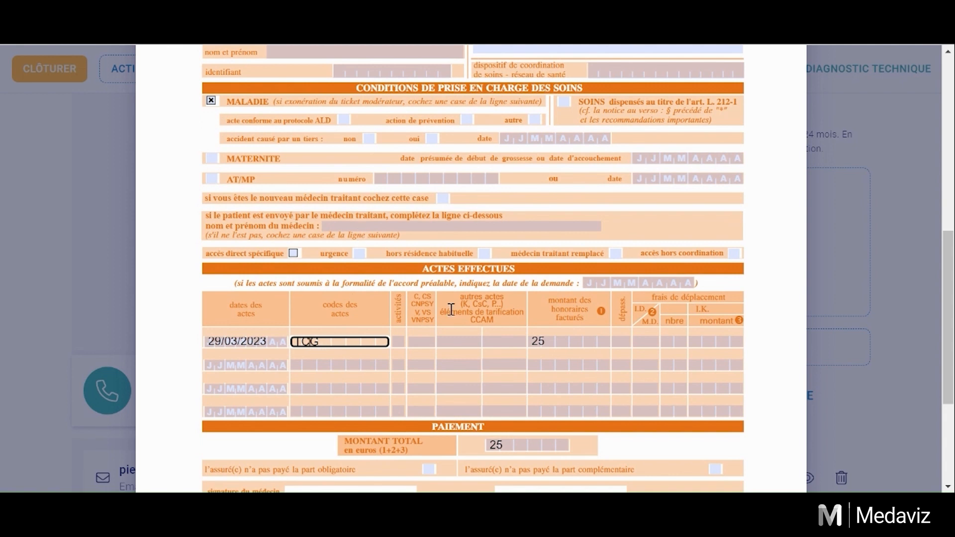
left_click(547, 343)
key("BackSpace")
key("BackSpace")
type("50")
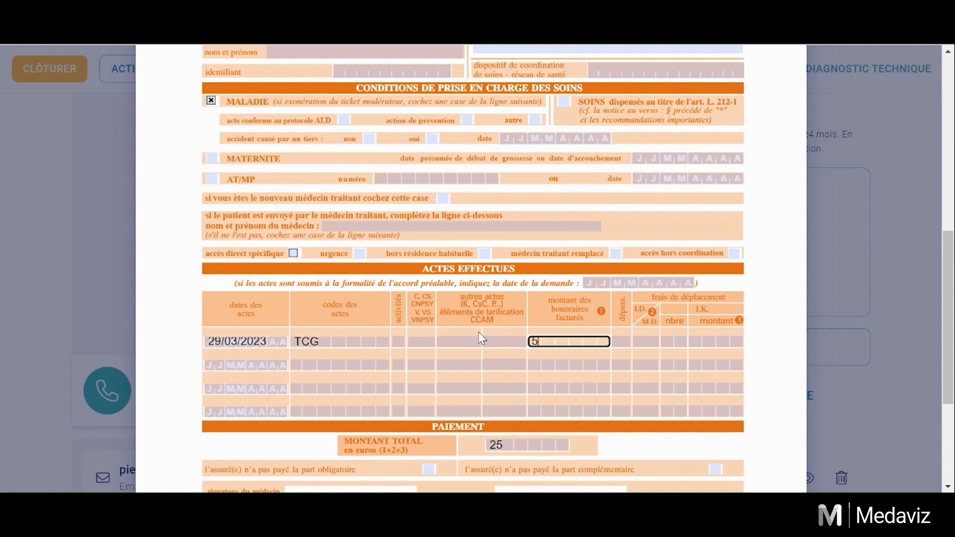
scroll(478, 332, "down", 3)
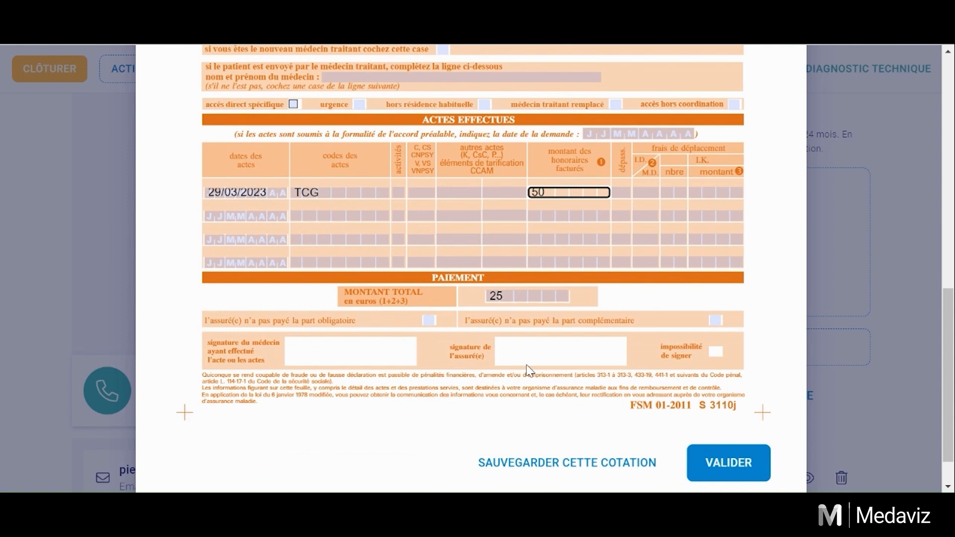
left_click(504, 291)
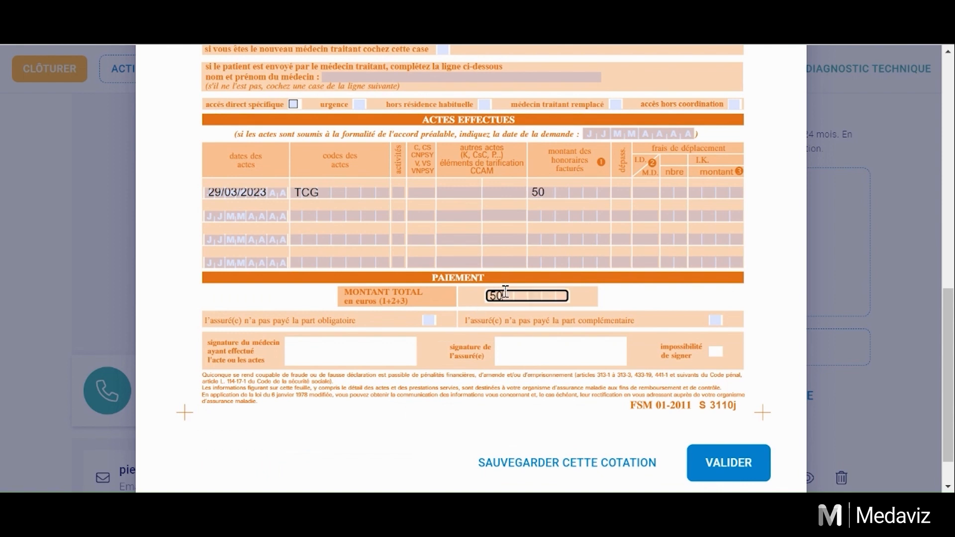
Step: Validate the care sheet so it joins the shared documents, then continue to fee collection
scroll(544, 300, "down", 1)
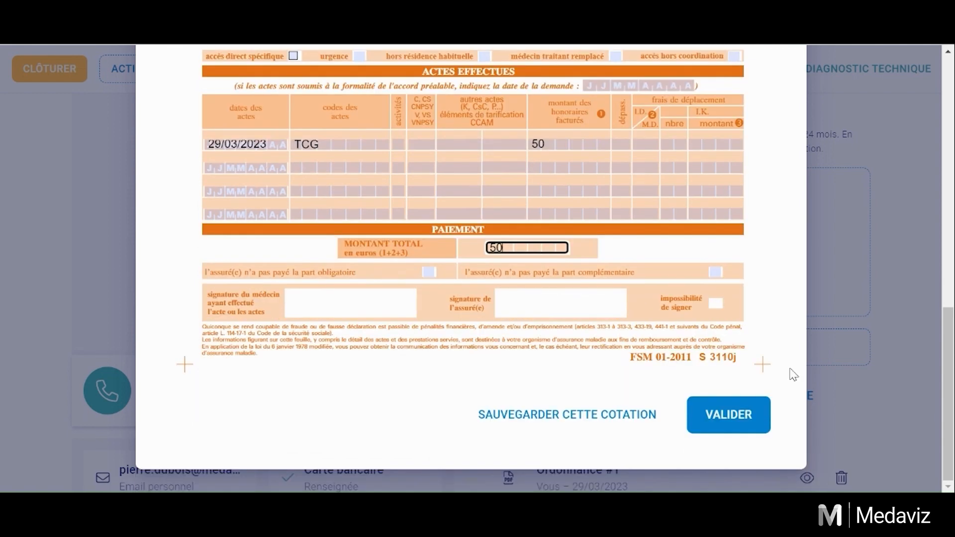
left_click(735, 418)
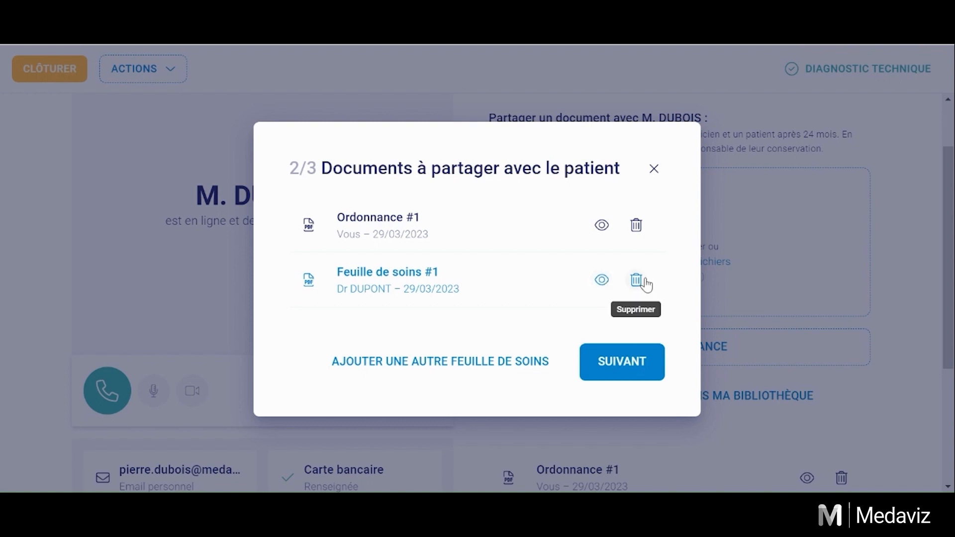
left_click(635, 376)
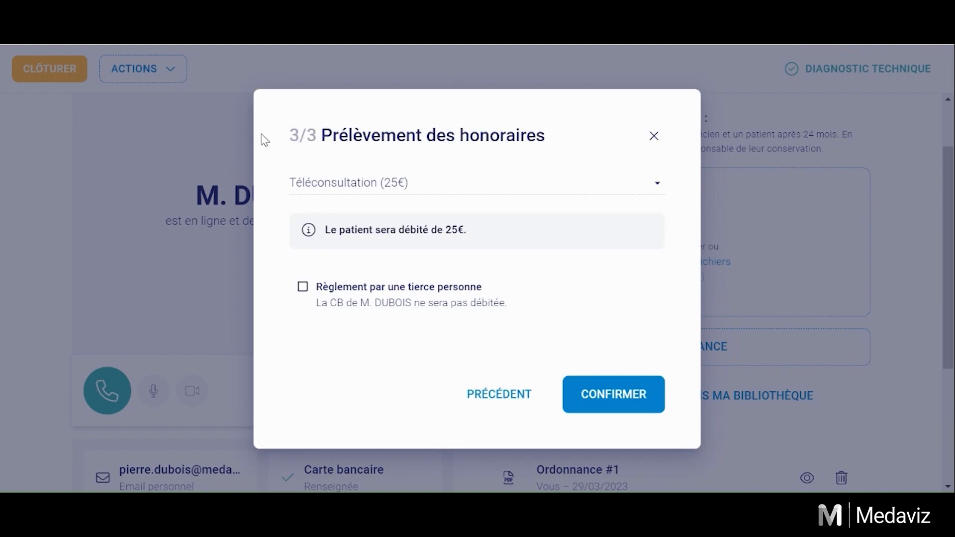
Step: Select 'Autre montant', enter a 5 € fee, and confirm to close the consultation
left_click(549, 193)
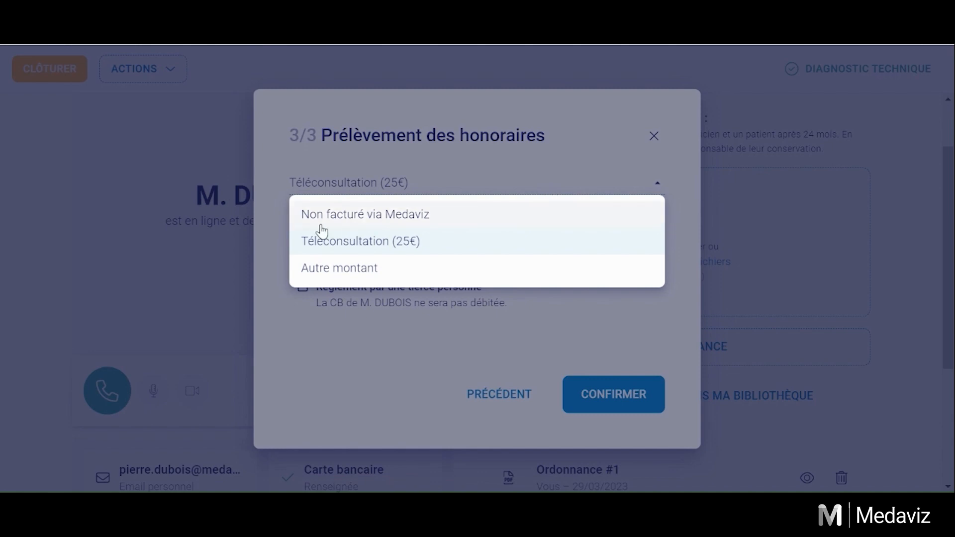
left_click(416, 271)
left_click(592, 172)
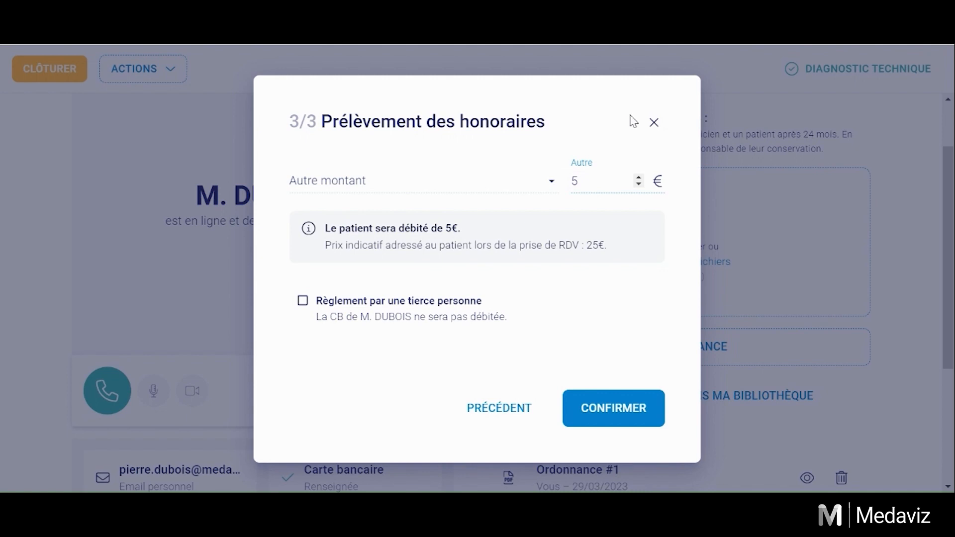
left_click(615, 416)
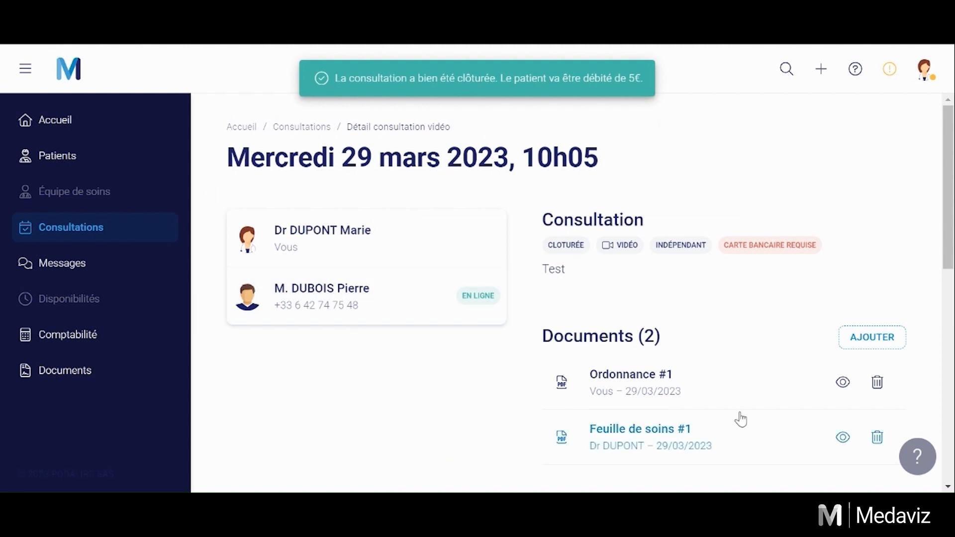
Step: Scroll to the Paiement section showing the 5 € charge and the care sheet sent to the patient
scroll(741, 419, "down", 2)
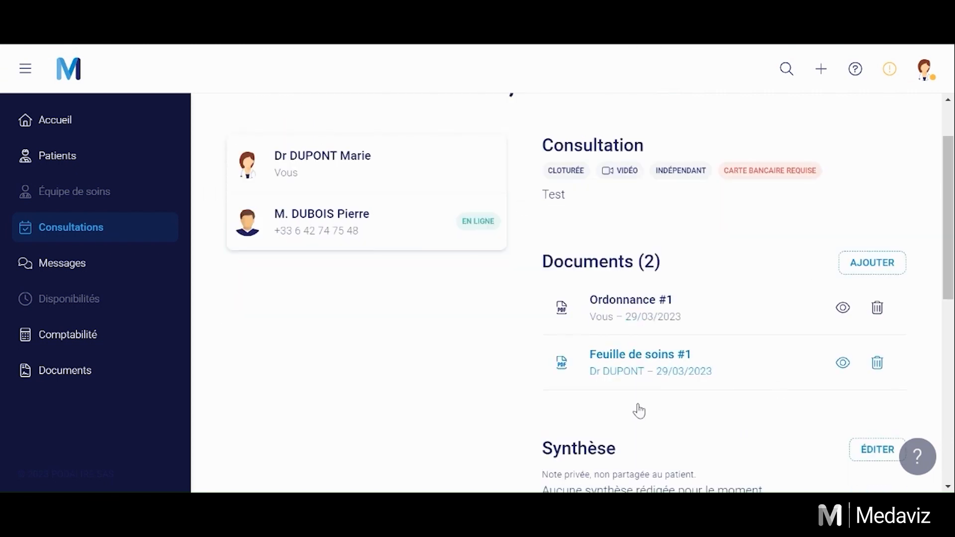
scroll(705, 418, "down", 7)
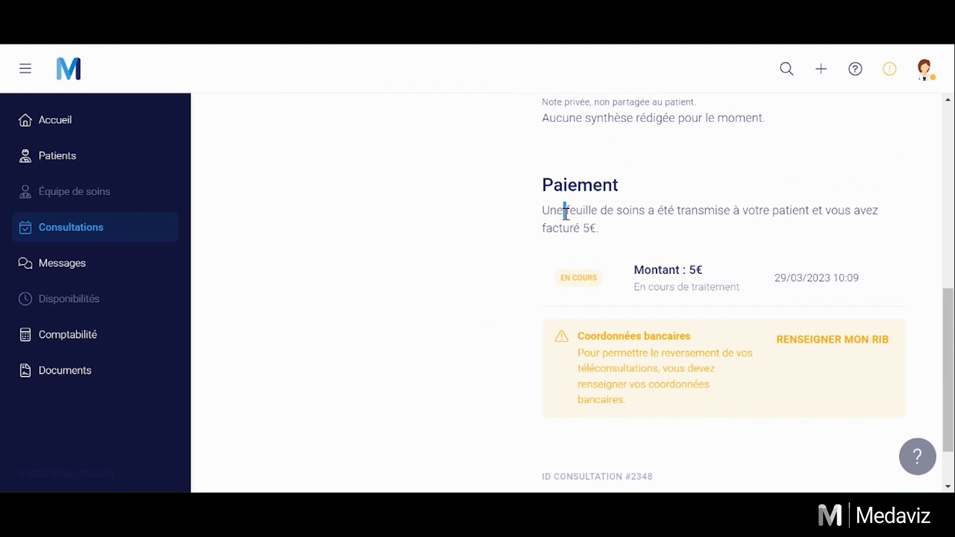
left_click_drag(562, 211, 722, 214)
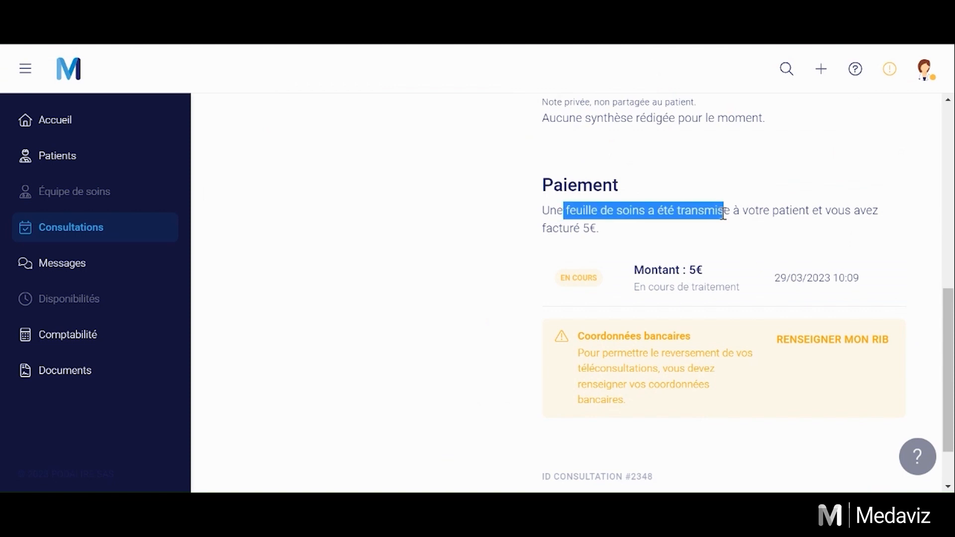
left_click(592, 241)
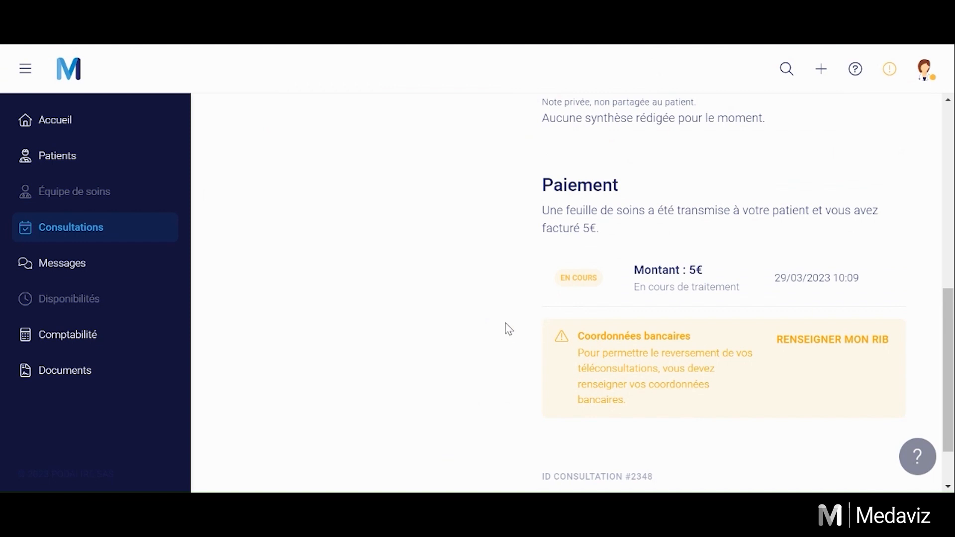